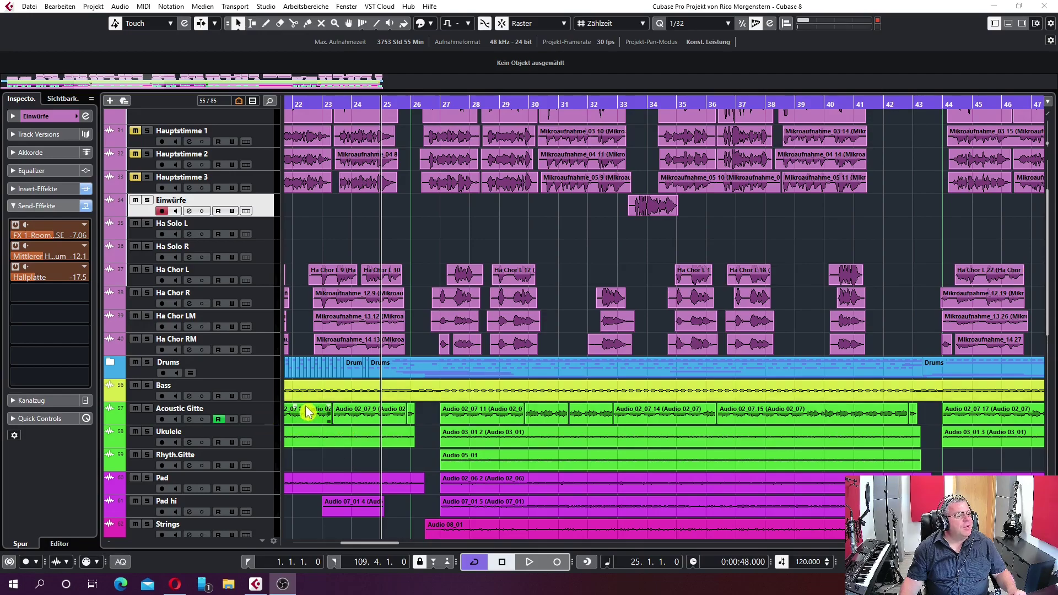
Step: Show the volume automation lane of the Acoustic Gitte track and view its list of automatable parameters
left_click(264, 415)
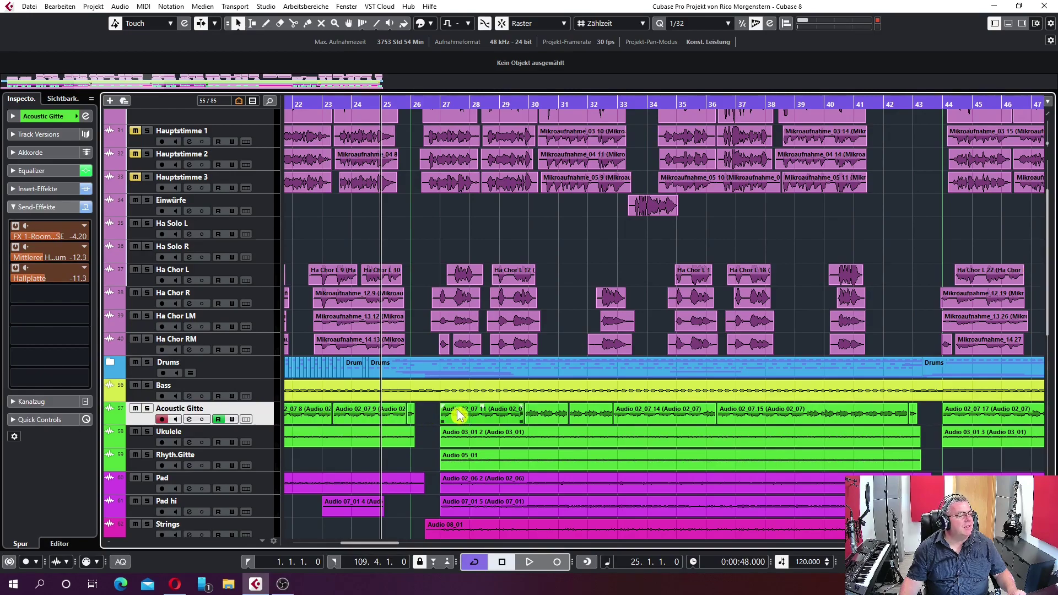
left_click(110, 423)
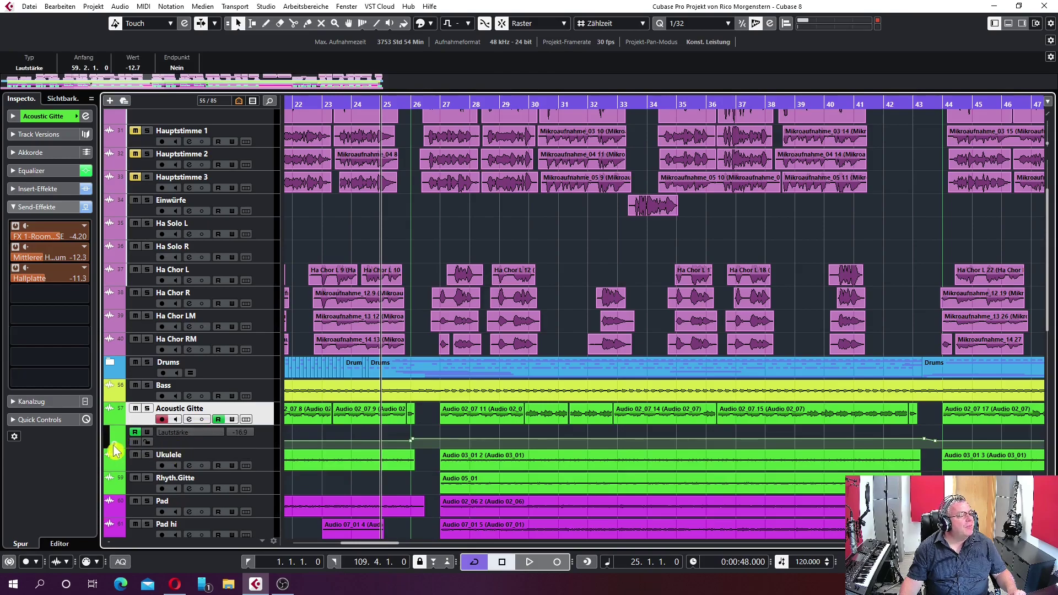
left_click(173, 438)
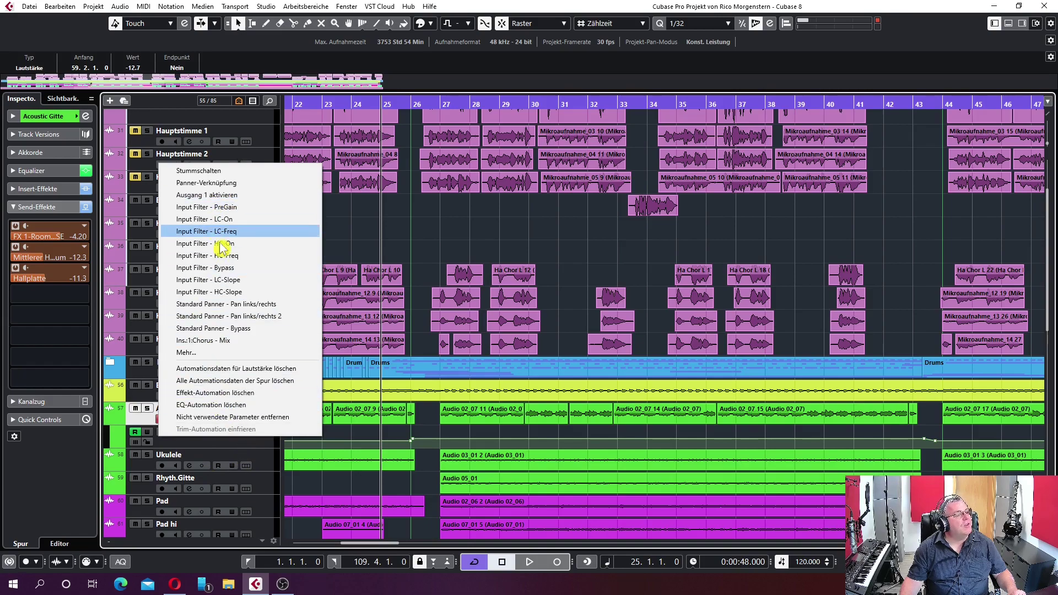
left_click(271, 466)
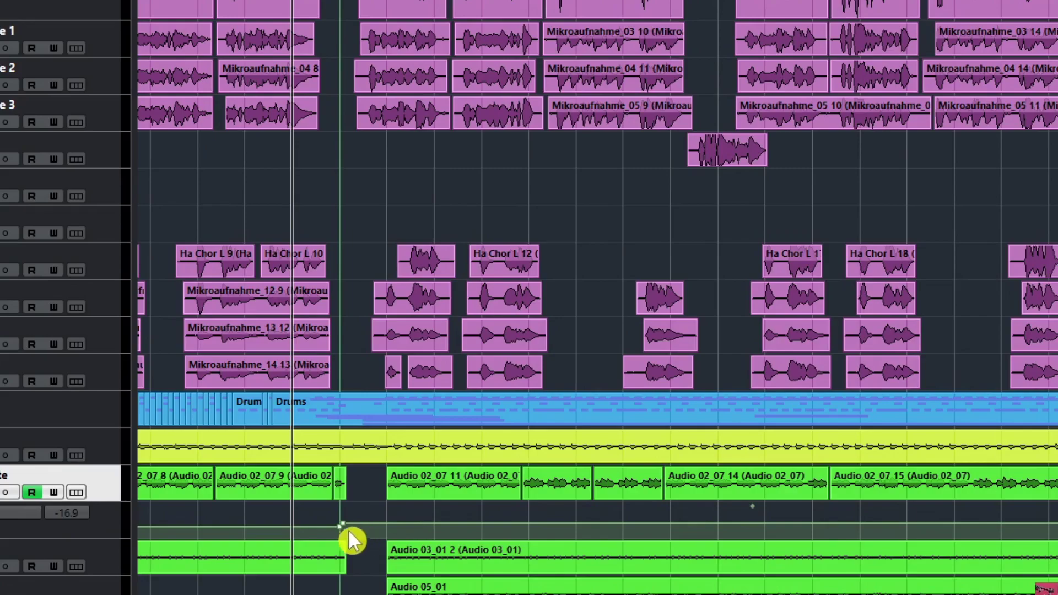
Step: Enlarge the height of the Acoustic Gitte volume lane and magnify the timeline around the level jump at bar 26
left_click(339, 530)
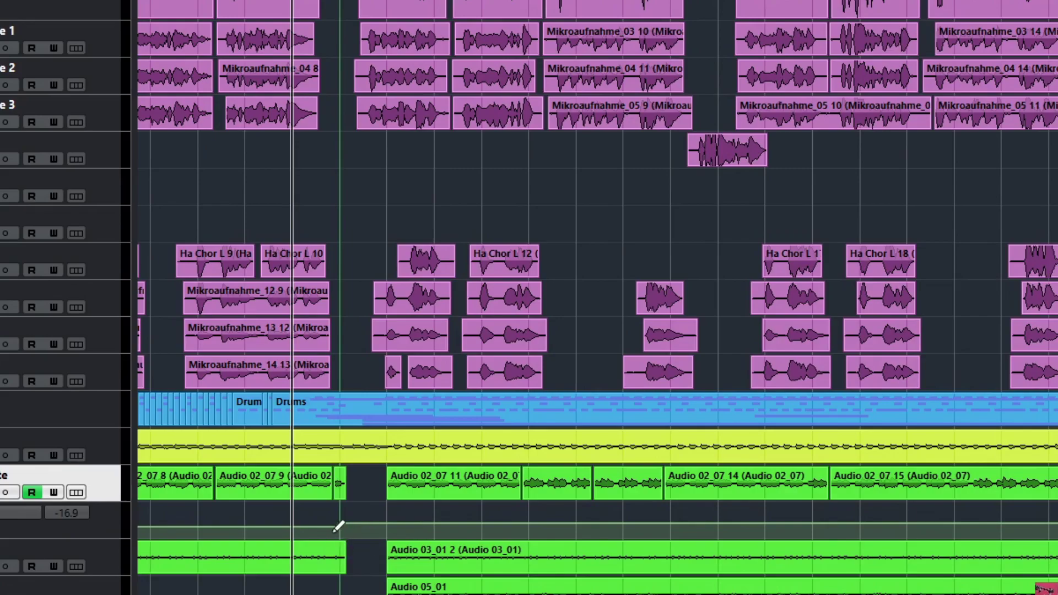
left_click(107, 536)
left_click_drag(107, 537, 111, 569)
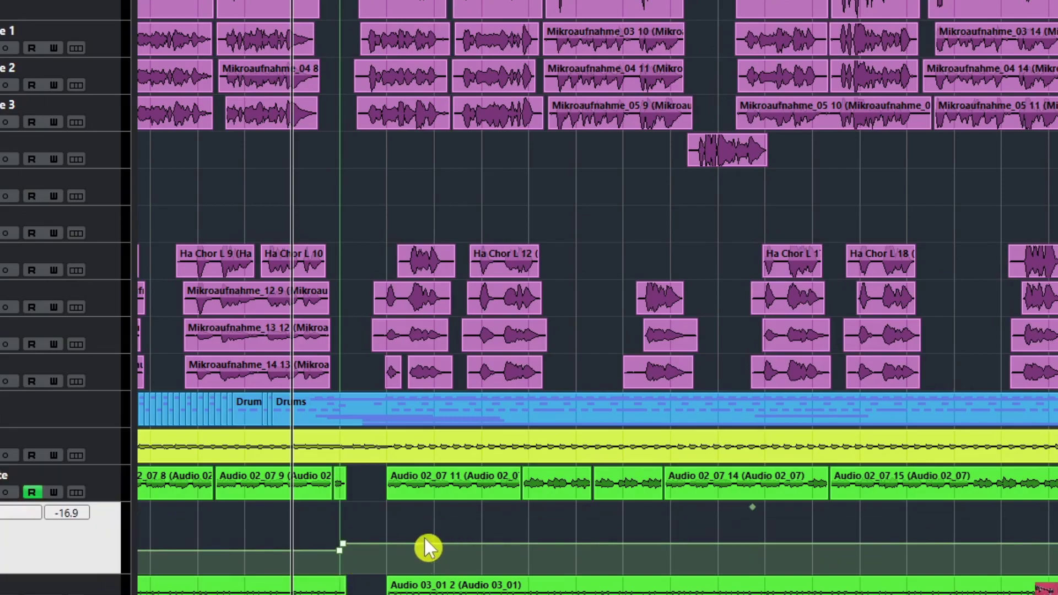
scroll(427, 543, "up", 2)
scroll(429, 534, "up", 1)
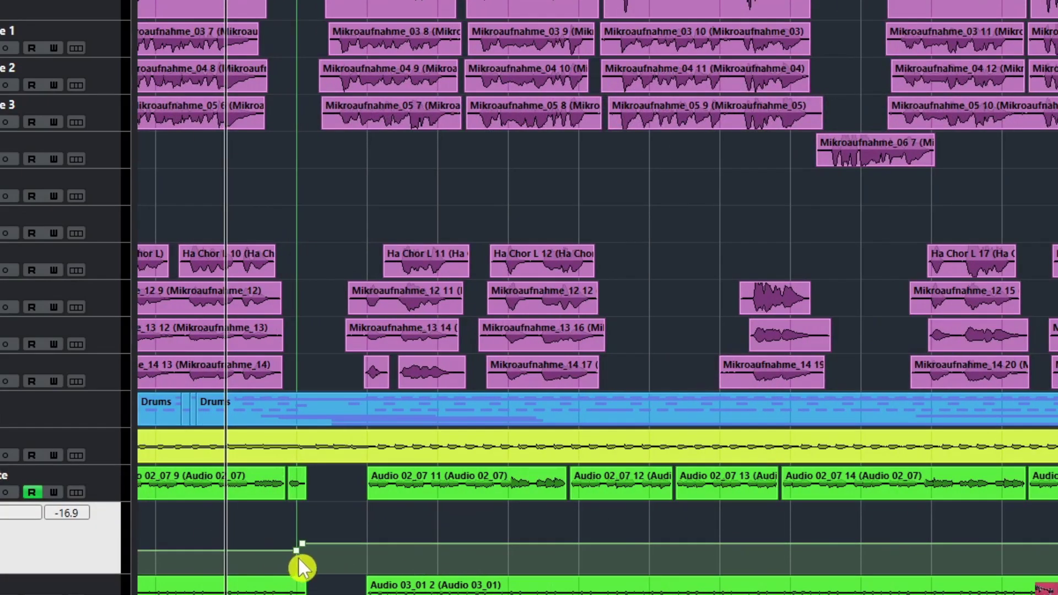
Step: Play the passage across bar 26 and watch the Acoustic Gitte fader follow its volume automation in the MixConsole
key("space")
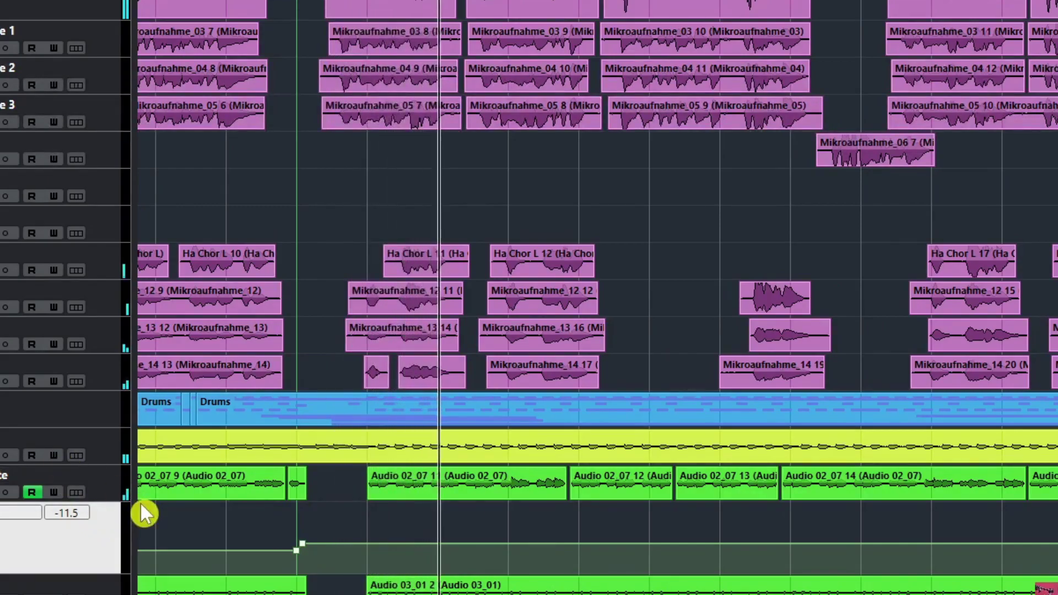
key("KP_Subtract")
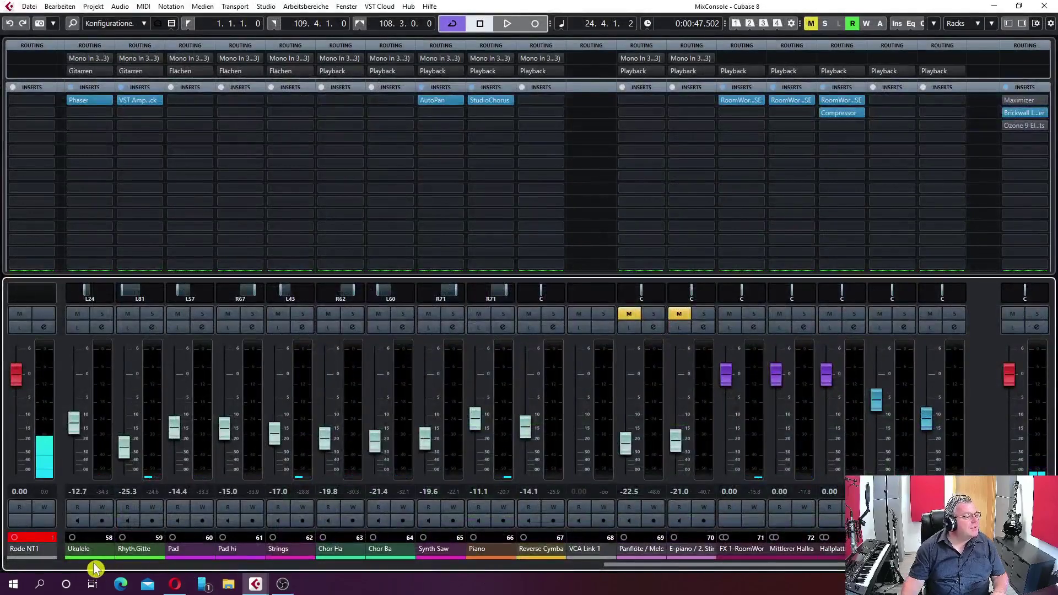
left_click_drag(638, 572, 528, 592)
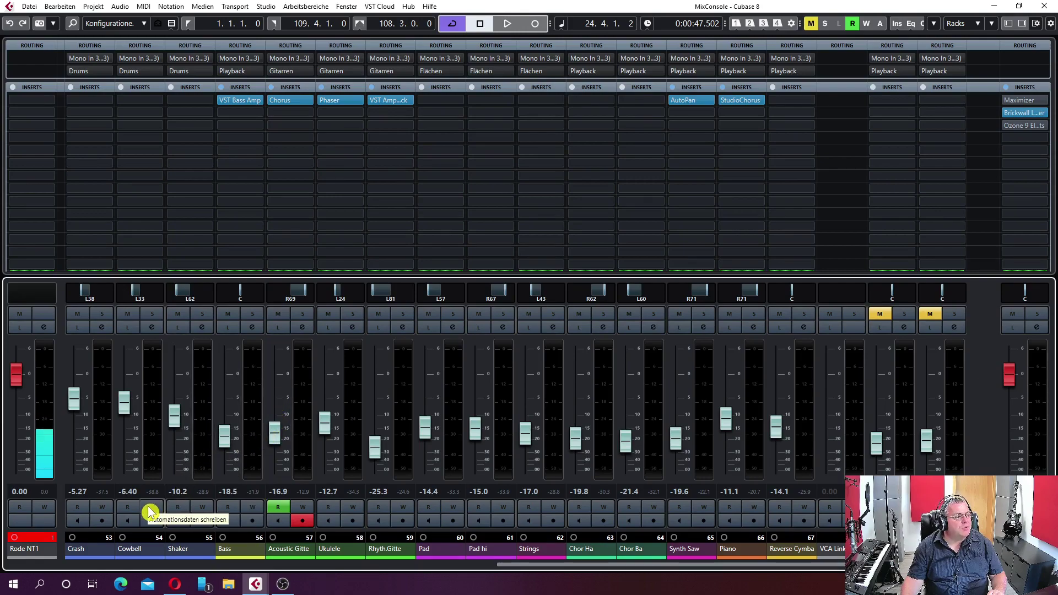
key("space")
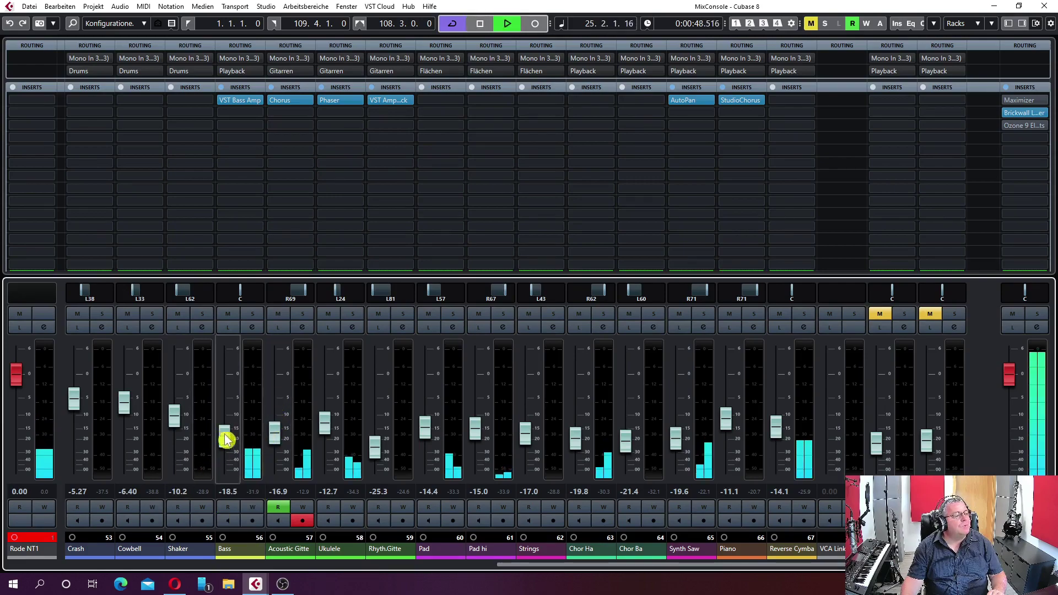
scroll(275, 494, "up", 4)
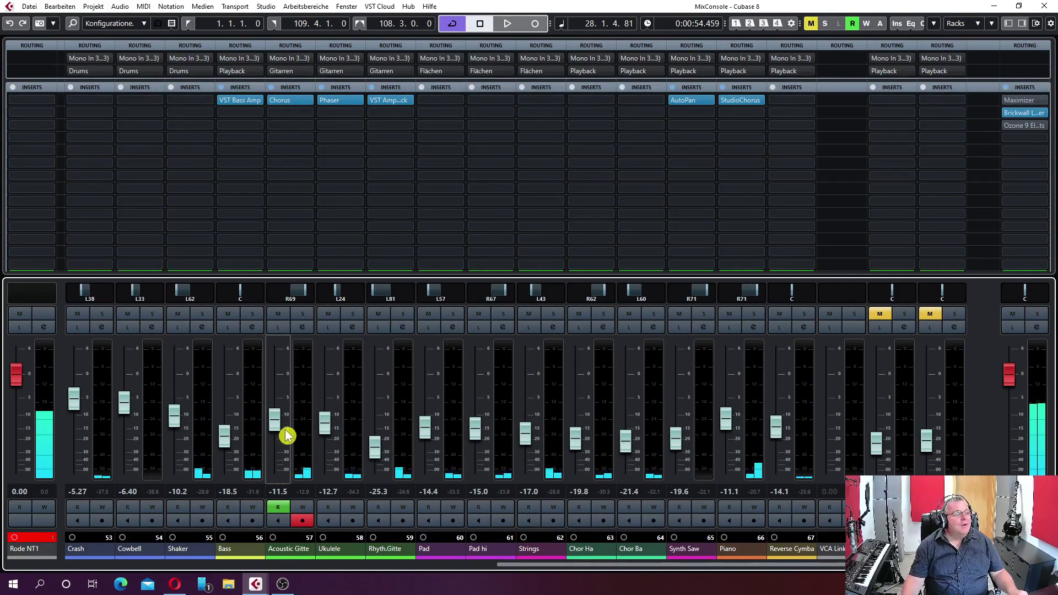
key("F3")
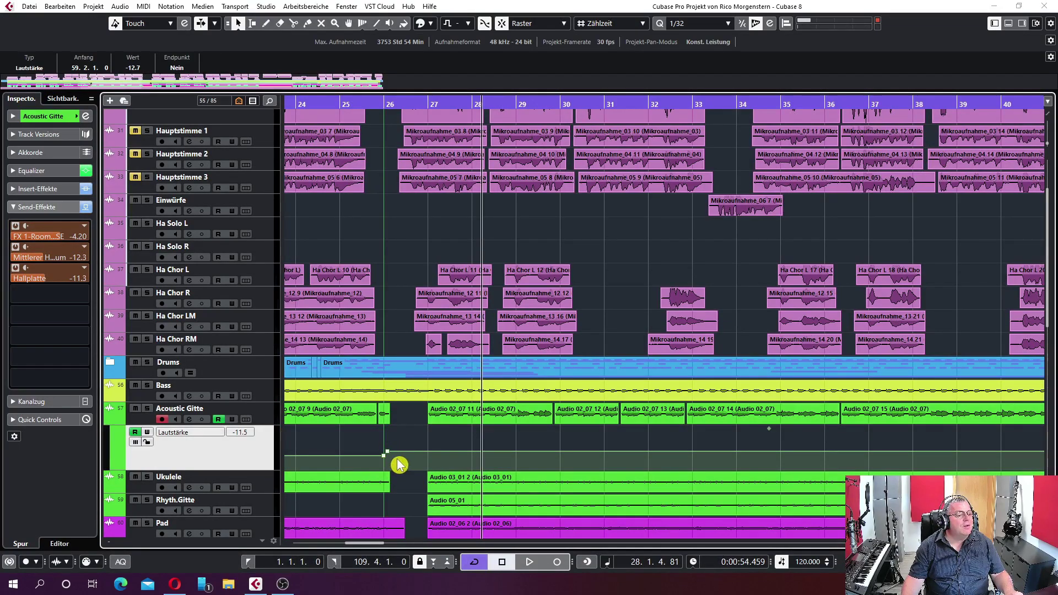
Step: Draw a short rising curve of volume automation points from the start of bar 30 in the Acoustic Gitte lane
key("8")
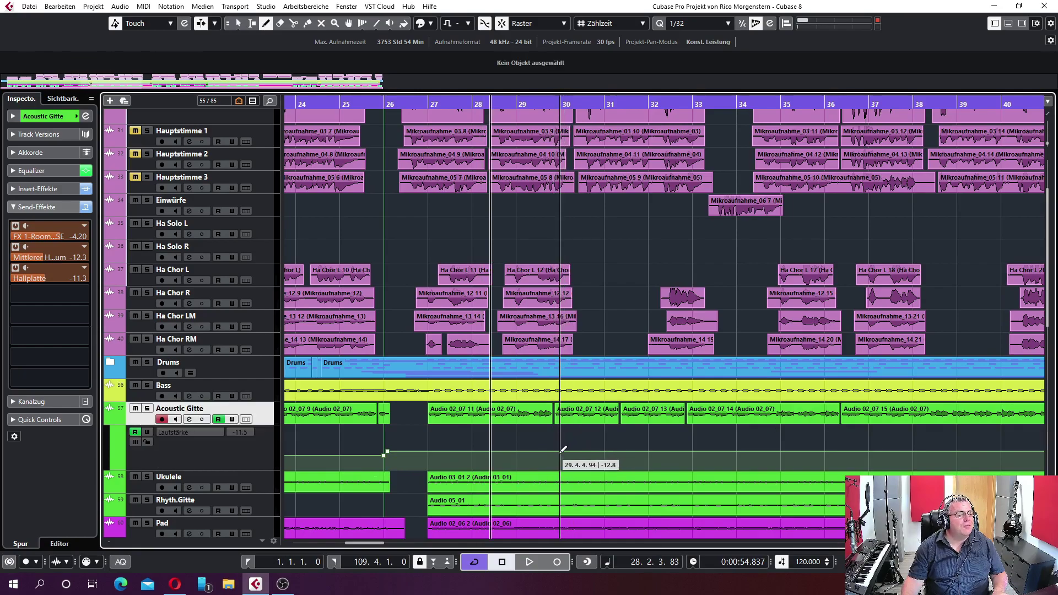
left_click(562, 449)
left_click_drag(562, 448, 583, 445)
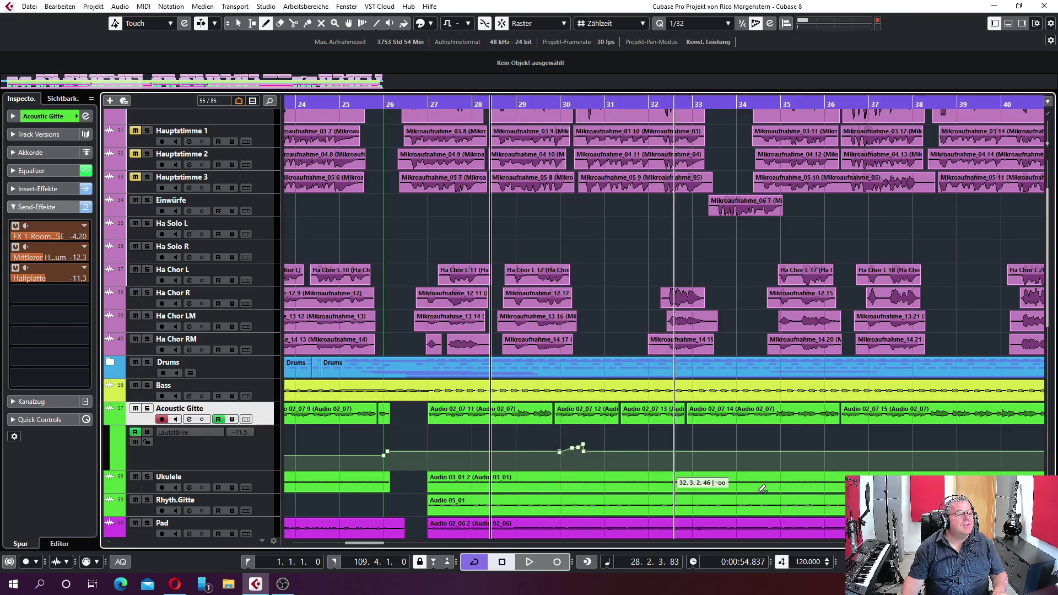
Step: Erase the raised points of the drawn curve in bar 30 with the eraser tool
right_click(580, 448)
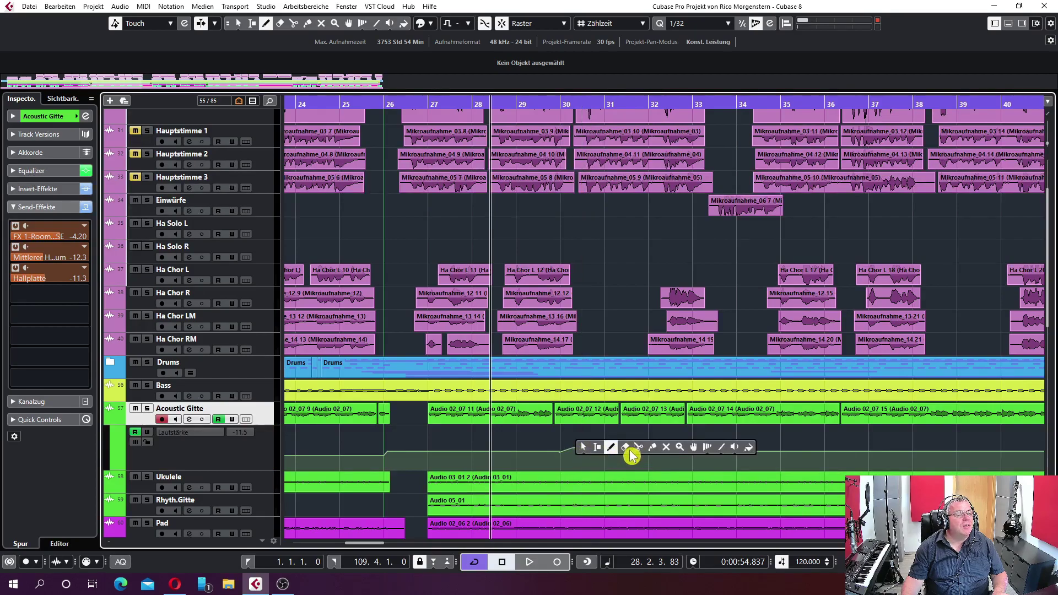
left_click(626, 449)
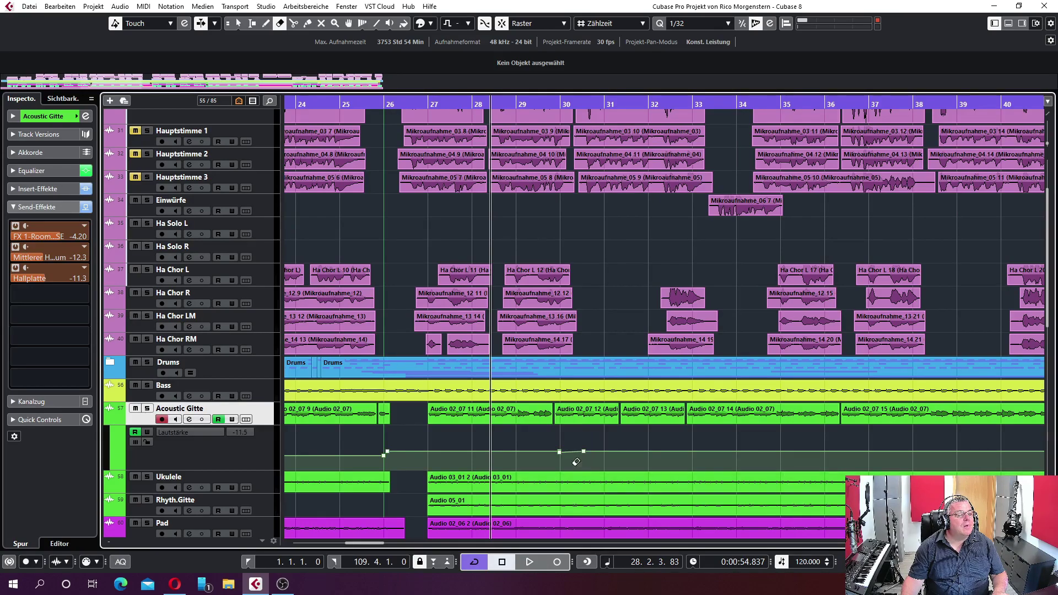
left_click(584, 451)
Step: Move the leftover volume point in bar 30 to 30.2.1.0 at -9.26 and erase it
right_click(582, 452)
left_click(576, 455)
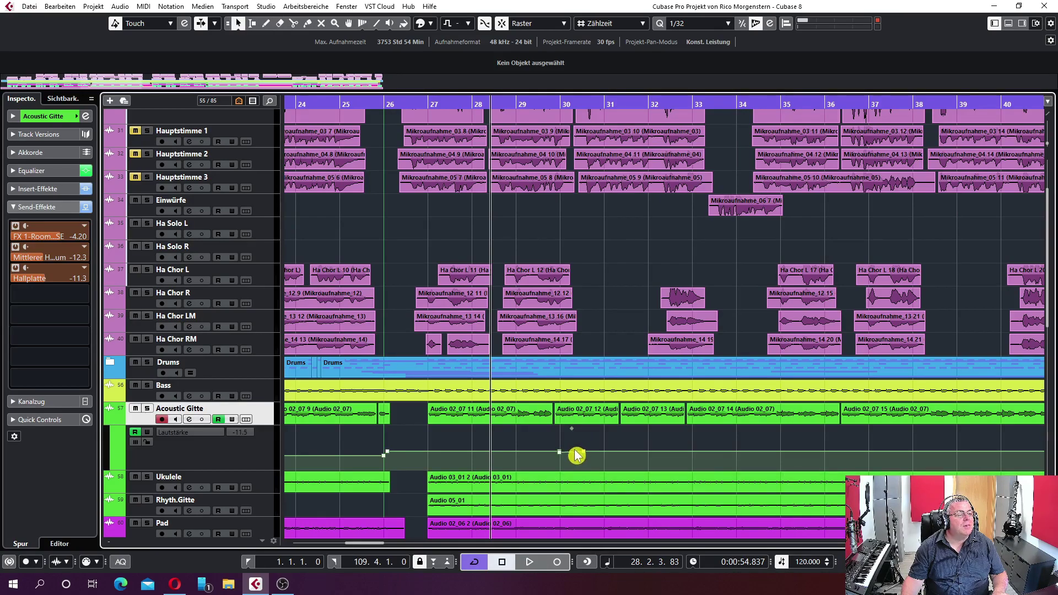
mouse_move(584, 452)
left_mouse_down()
mouse_move(591, 445)
mouse_move(587, 467)
mouse_move(591, 445)
mouse_move(573, 454)
left_mouse_up()
right_click(581, 456)
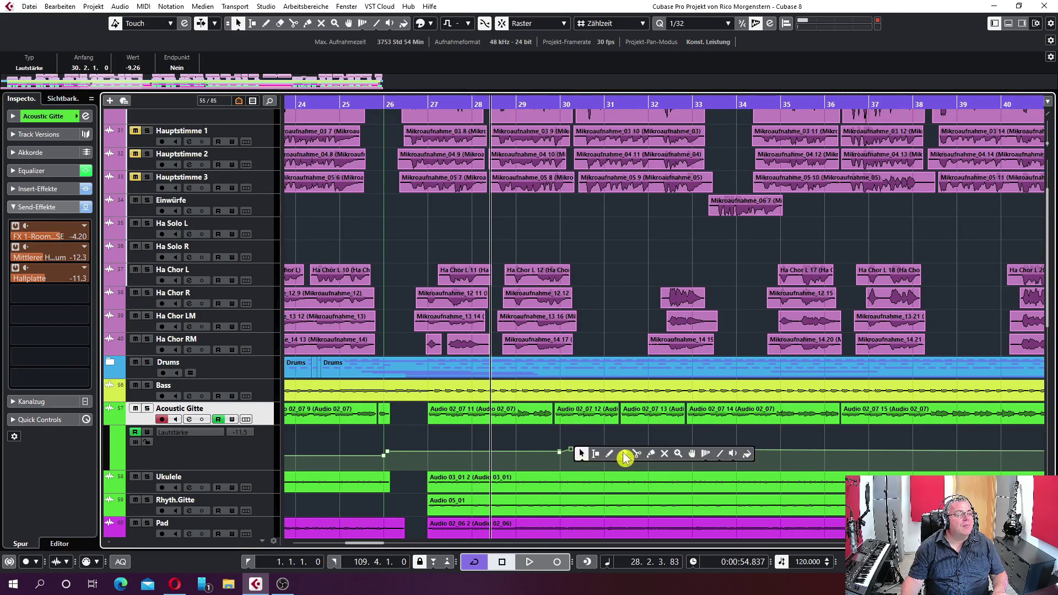
left_click(624, 455)
left_click(574, 447)
Step: Raise the volume automation point at 29.4.4.118 in the Acoustic Gitte lane to -6.13
right_click(565, 461)
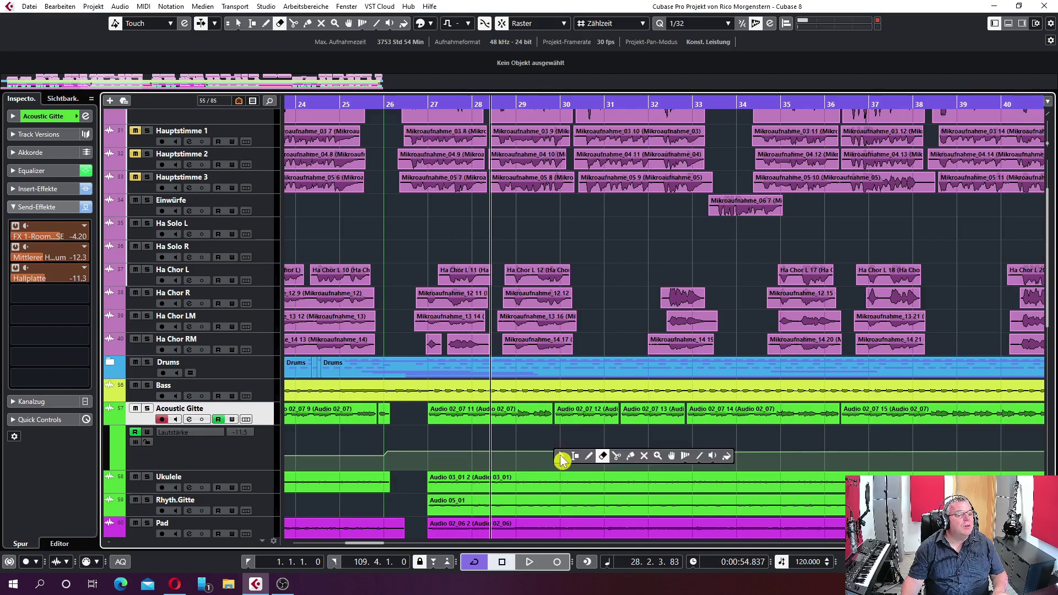
left_click(569, 463)
left_click_drag(561, 456, 572, 445)
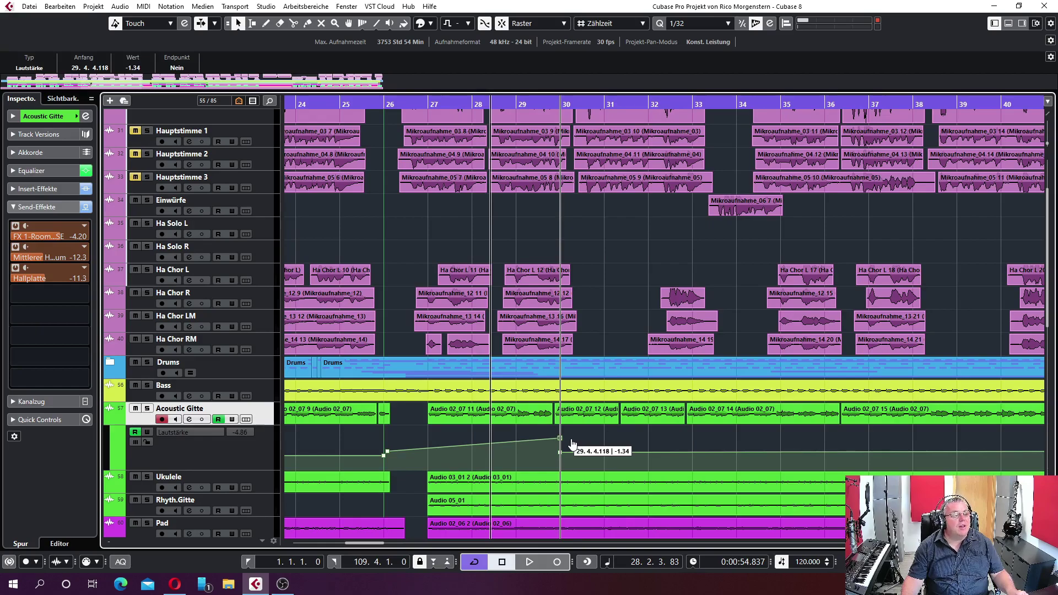
left_click_drag(572, 445, 566, 453)
Step: Erase the leftover volume points at the start of bar 30 and return to the object selection tool
right_click(566, 453)
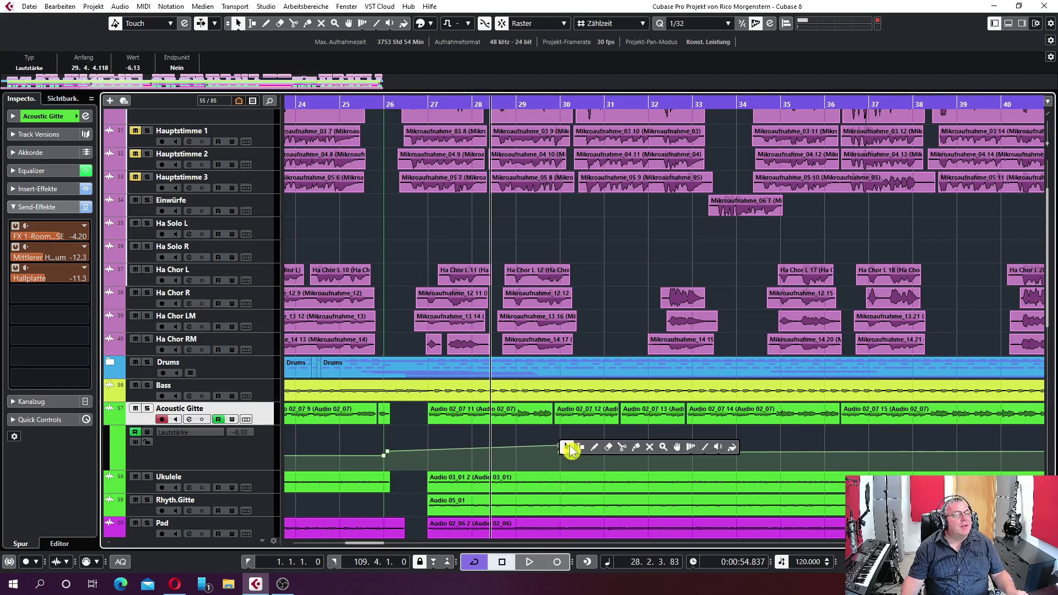
left_click(611, 451)
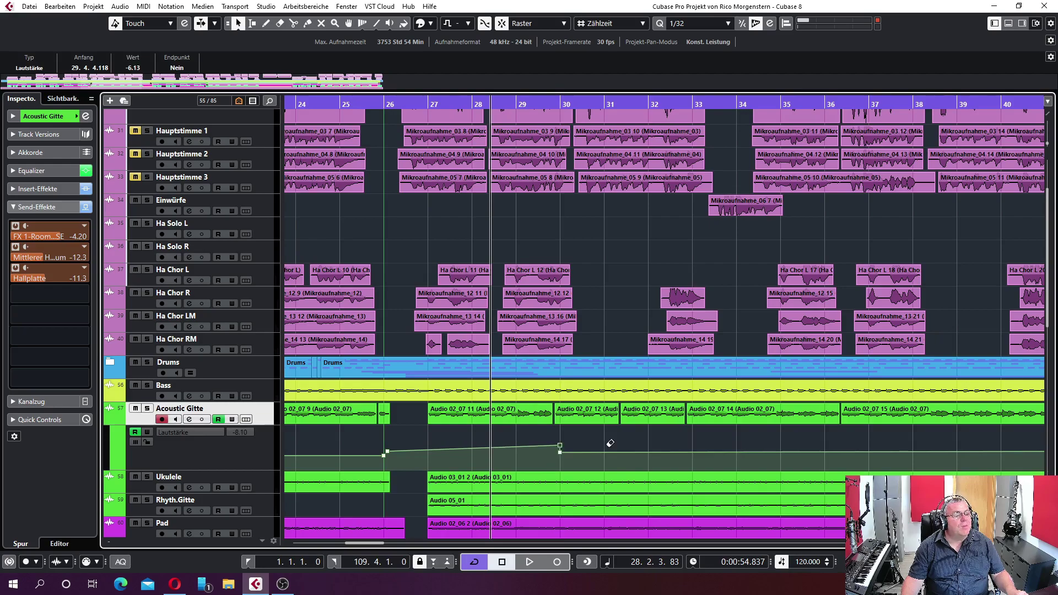
left_click(560, 444)
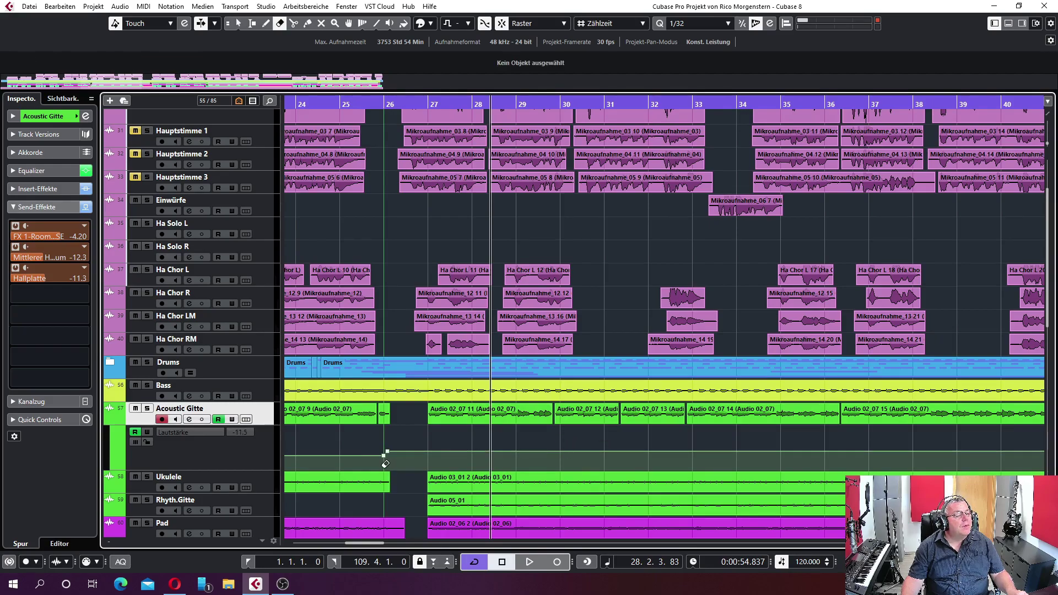
right_click(397, 444)
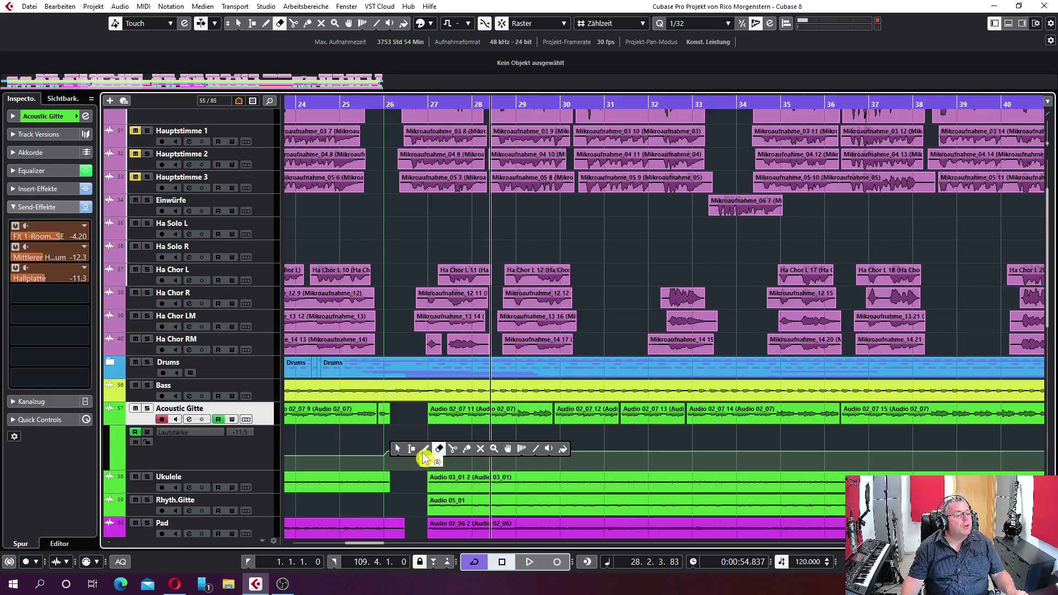
left_click(398, 449)
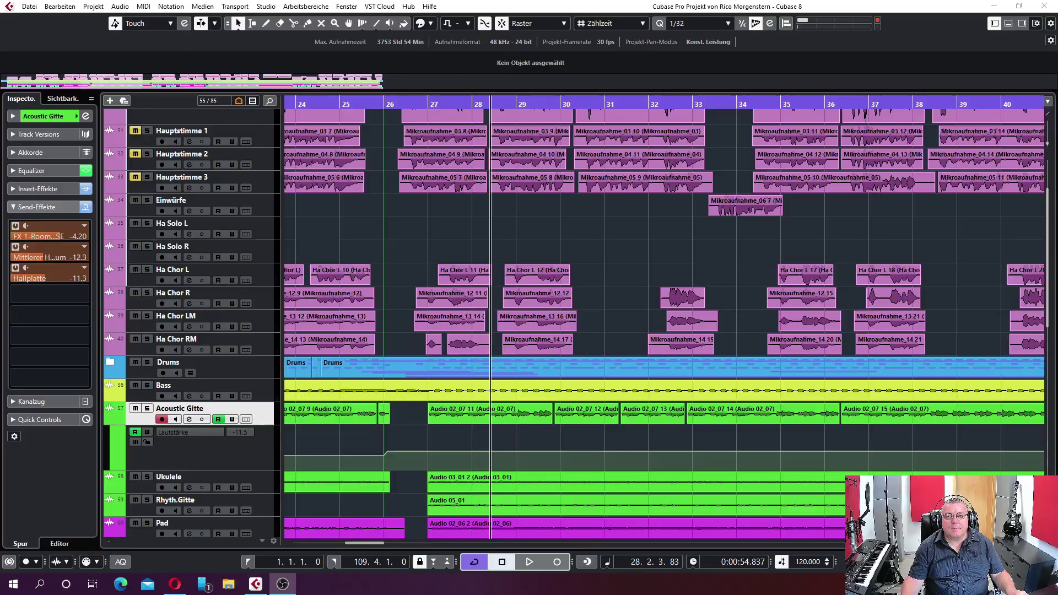
Step: Activate the Brickwall Limiter and Maximizer inserts on the Stereo Out channel in the MixConsole and open both plug-in editors
key("shift+f")
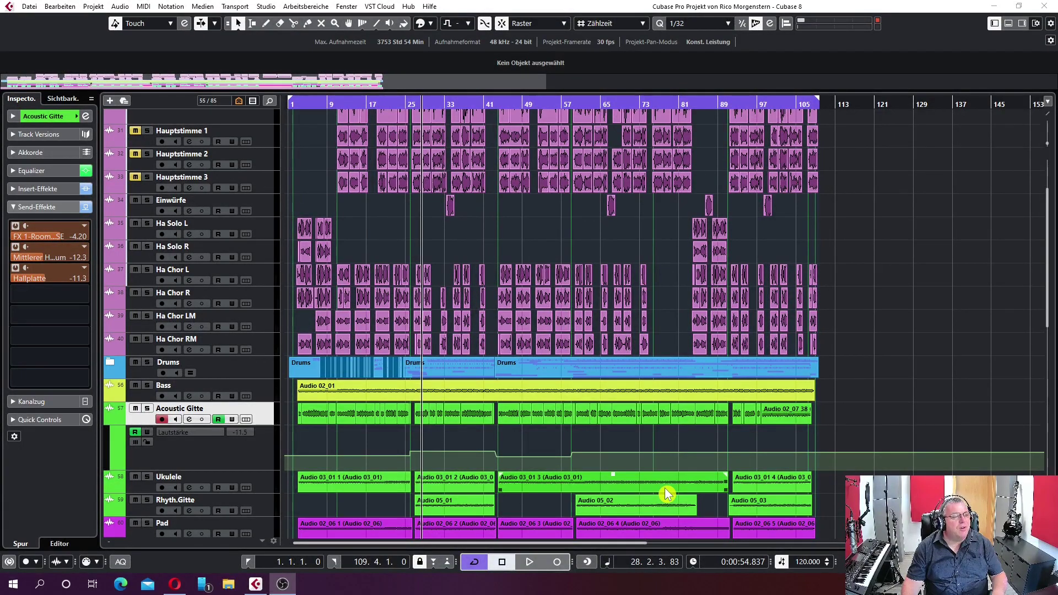
key("F3")
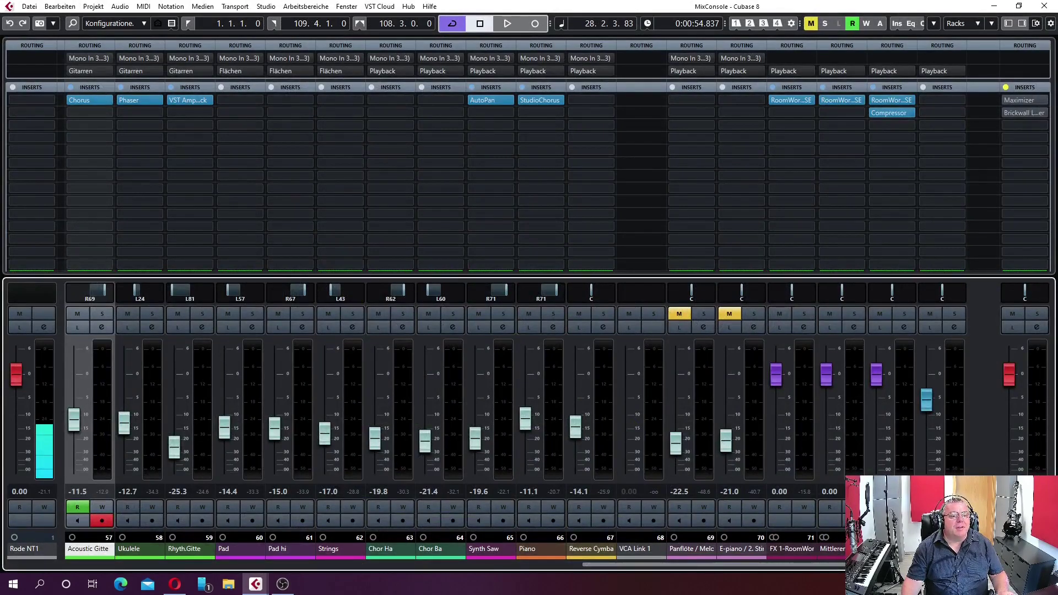
left_click(1009, 113)
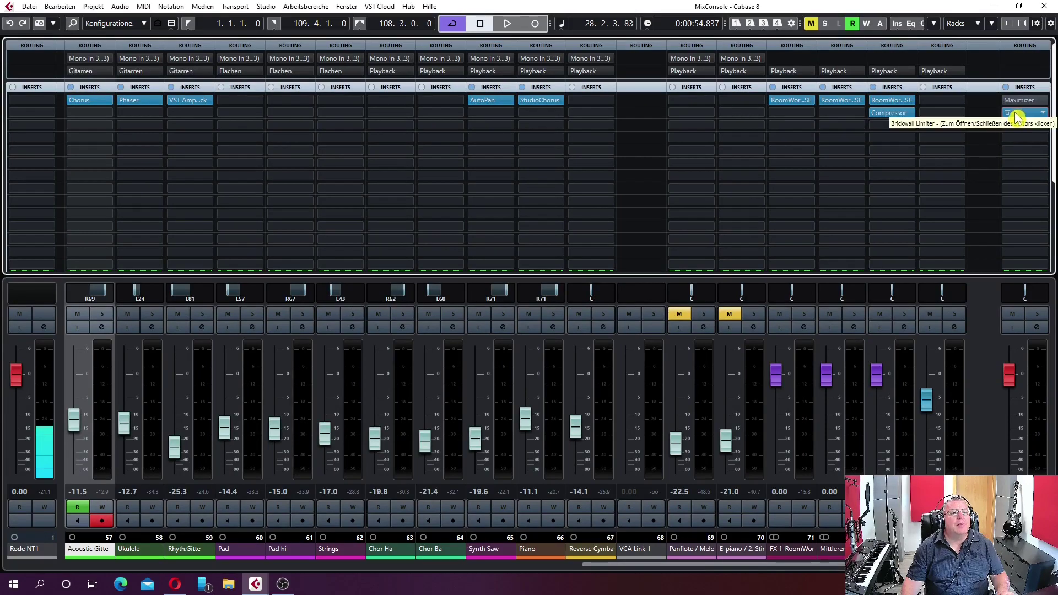
left_click(1017, 113)
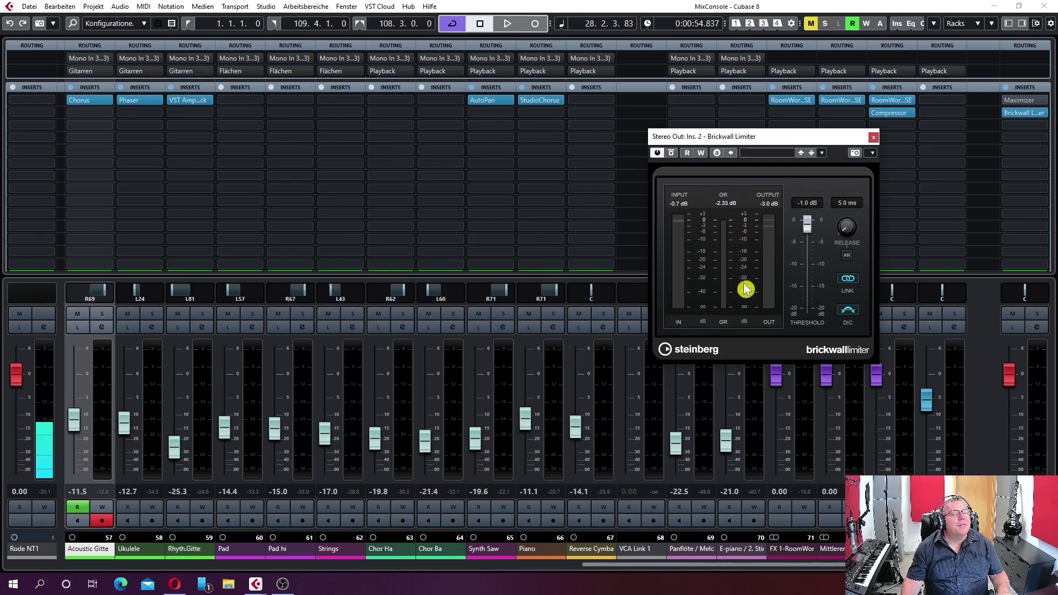
left_click(1017, 101)
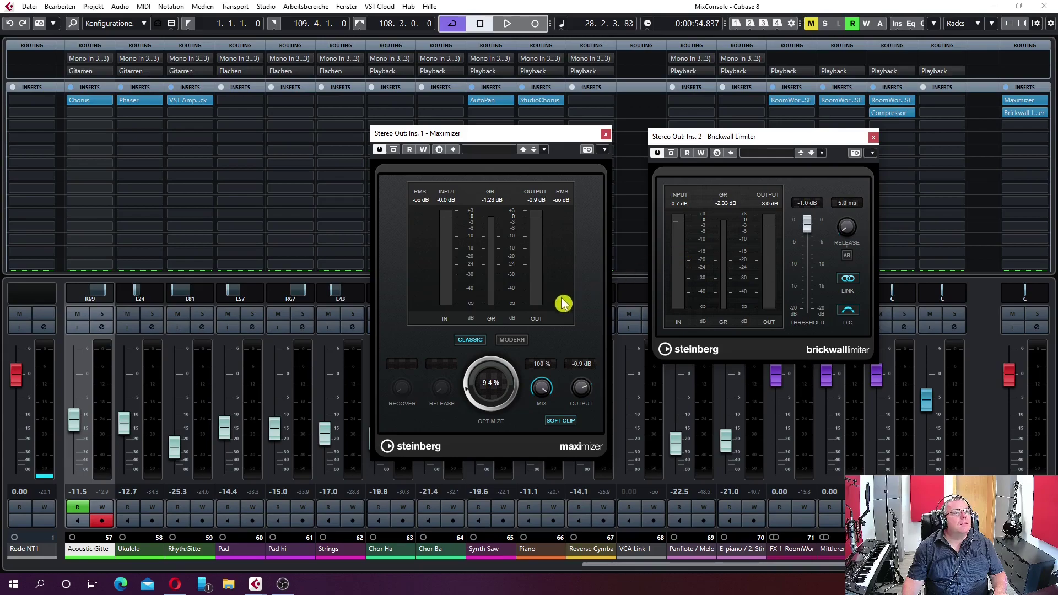
Step: During playback, raise the Maximizer's Optimize amount, switch it to Modern mode and set Optimize to 72.0 %
key("space")
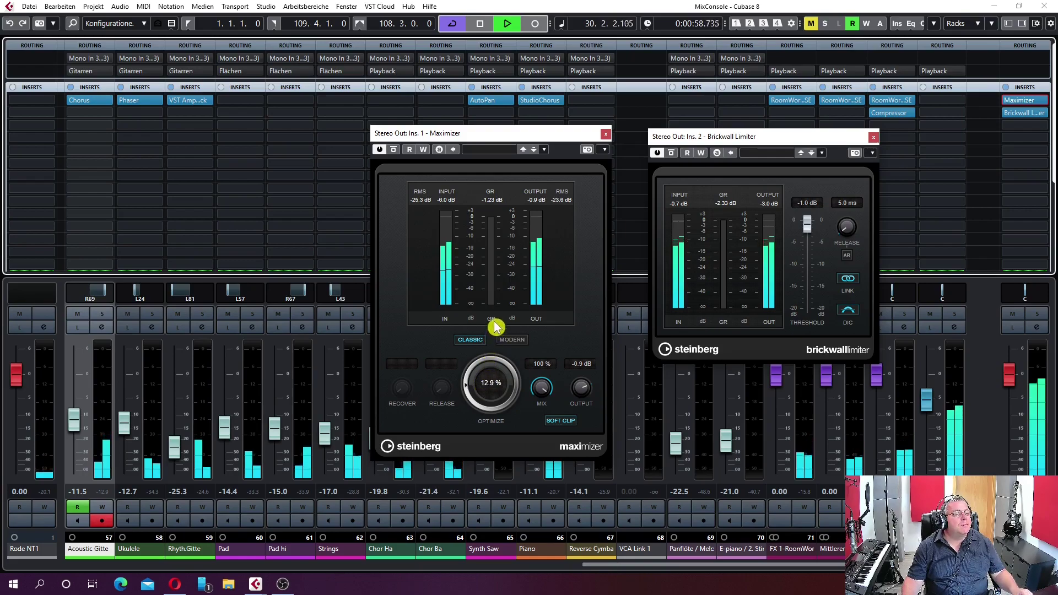
left_click_drag(482, 370, 473, 310)
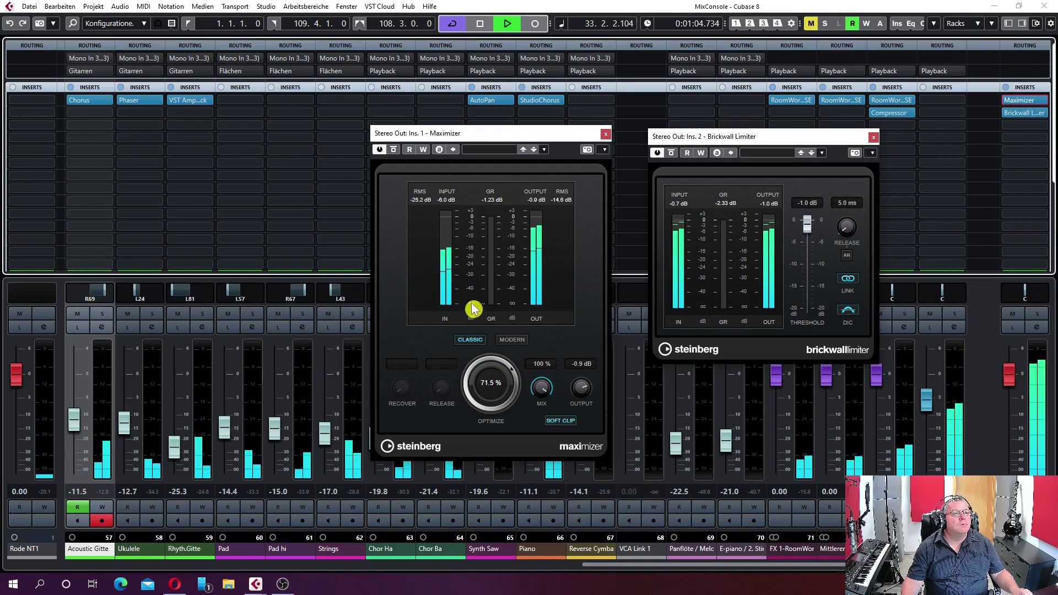
left_click_drag(472, 309, 474, 310)
left_click(511, 340)
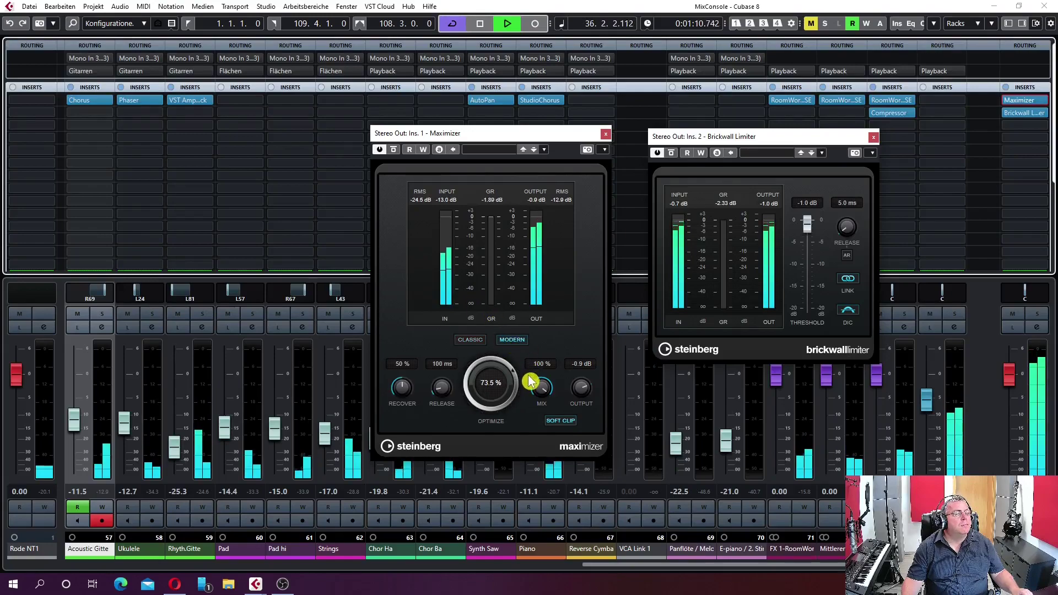
mouse_move(491, 378)
left_mouse_down()
mouse_move(506, 367)
mouse_move(504, 377)
left_mouse_up()
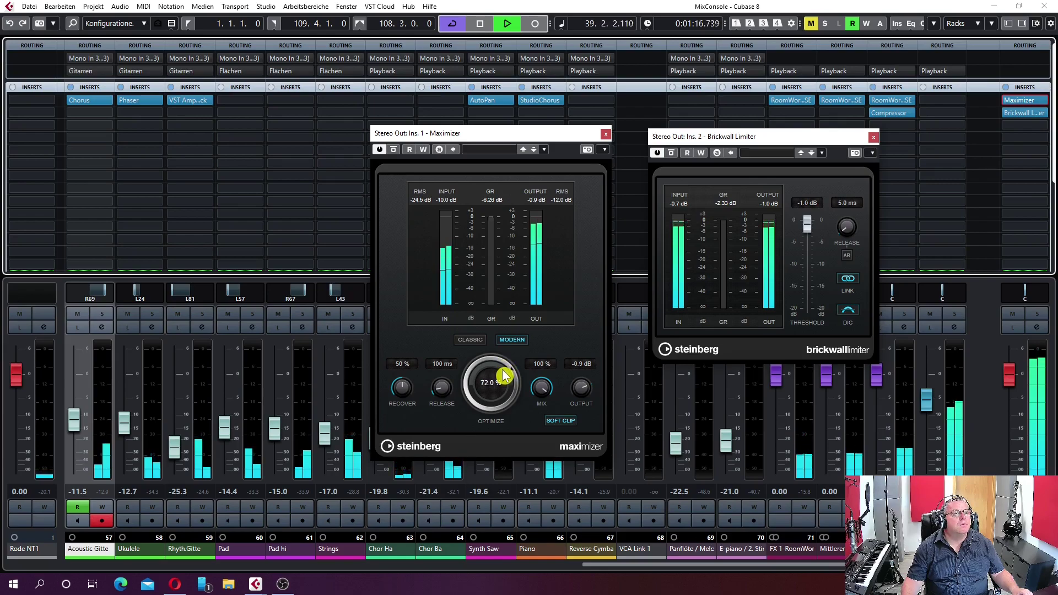
Step: Raise the Maximizer's Optimize amount to 75.5 % during playback and stop the playback
mouse_move(503, 376)
left_mouse_down()
mouse_move(503, 439)
mouse_move(507, 375)
left_mouse_up()
key("space")
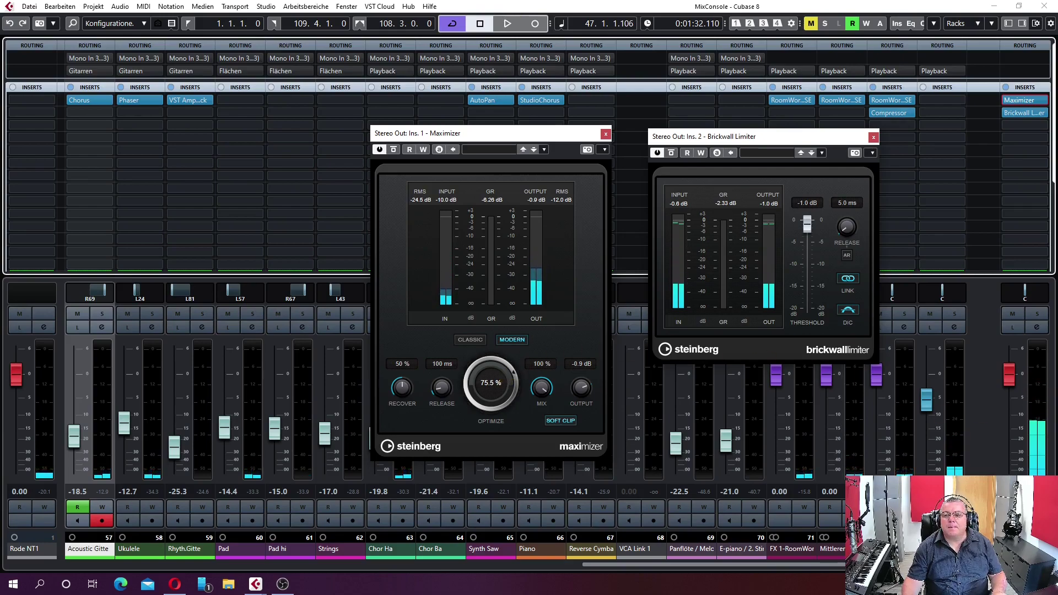
key("alt+Tab")
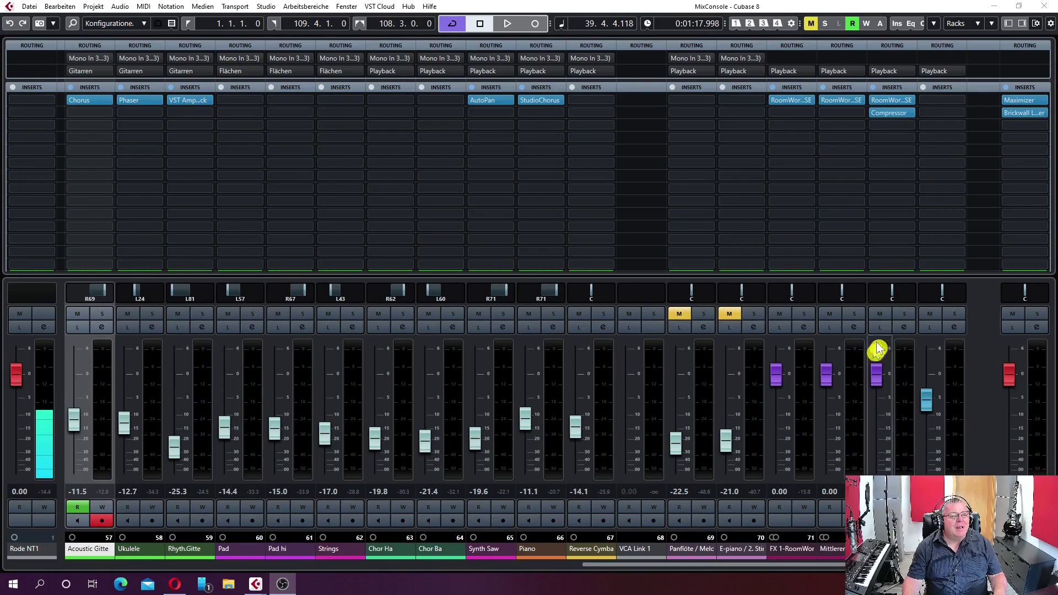
Step: Reopen the Maximizer and Brickwall Limiter editors from the Stereo Out inserts and return to the project window with its Master meter
left_click(1018, 113)
left_click(1019, 113)
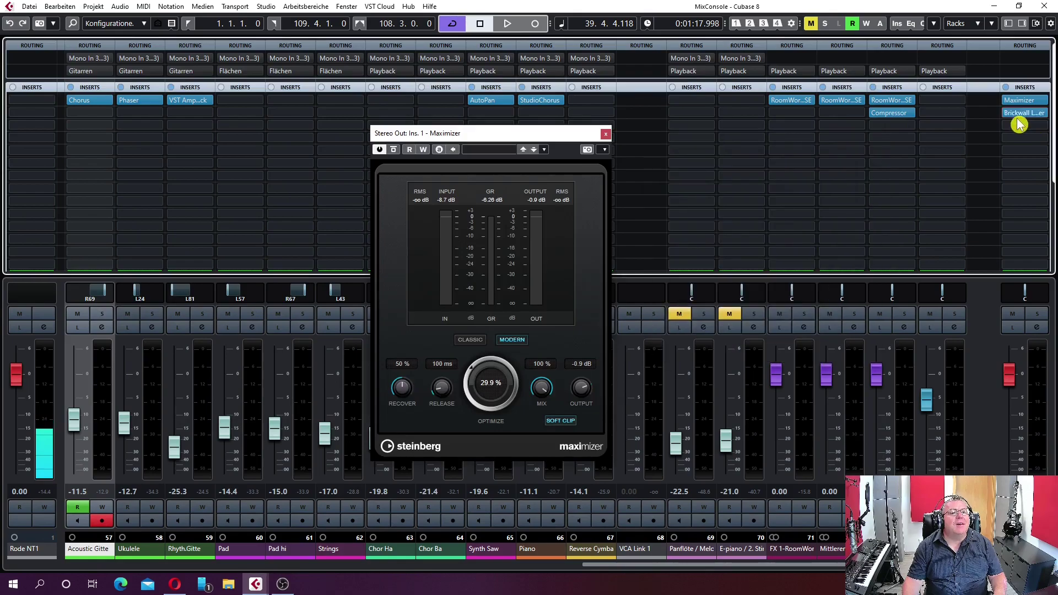
left_click(1019, 114)
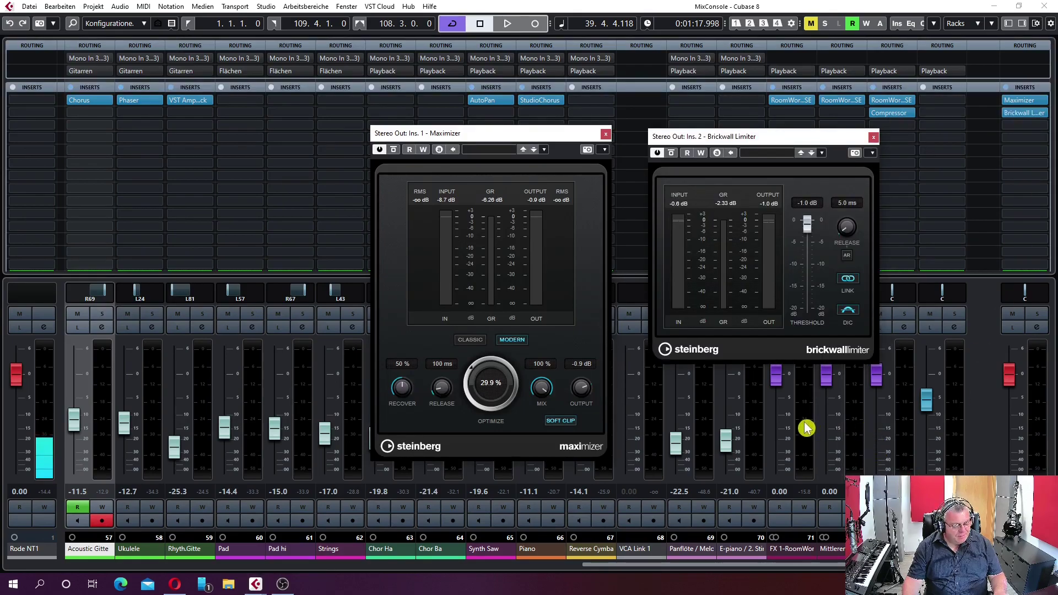
key("F3")
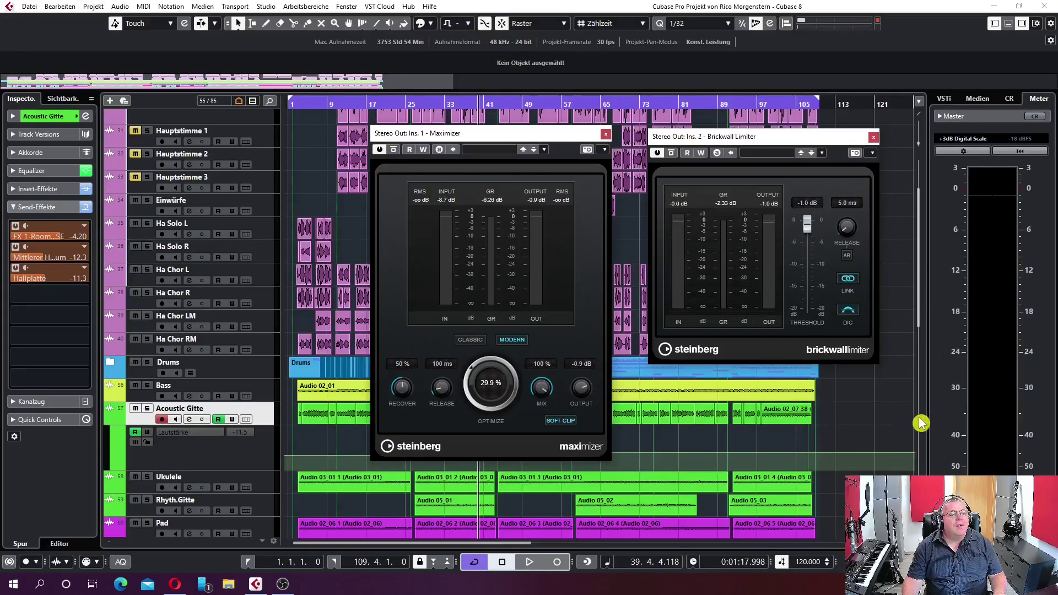
left_click(1023, 24)
left_click(1023, 24)
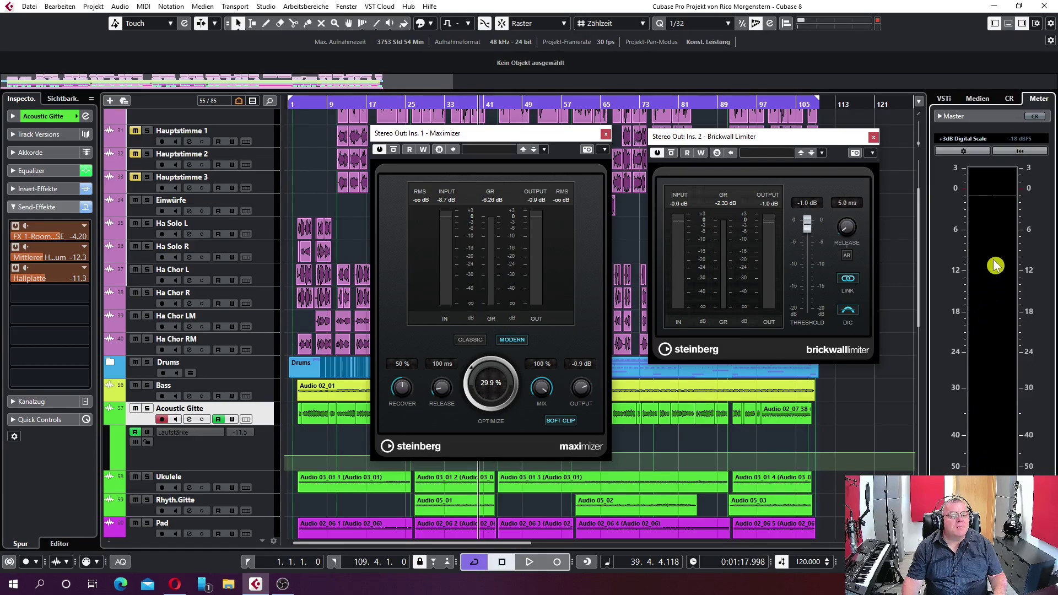
Step: Play the song while raising the Maximizer's Optimize amount to 65.9 %, watching the Master meter, and stop playback
key("space")
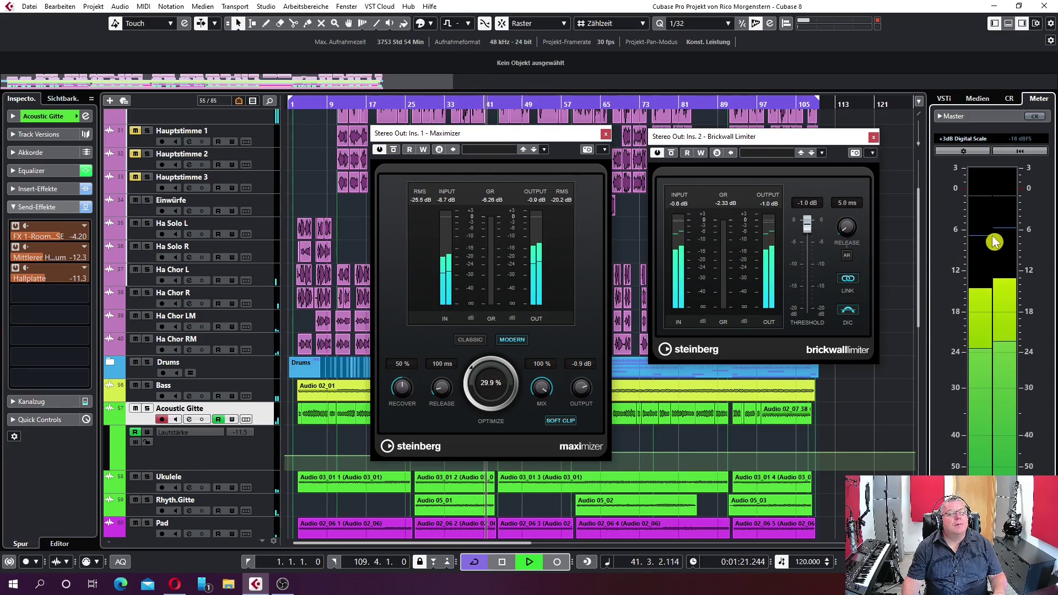
left_click_drag(474, 404, 502, 277)
left_click_drag(492, 378, 496, 353)
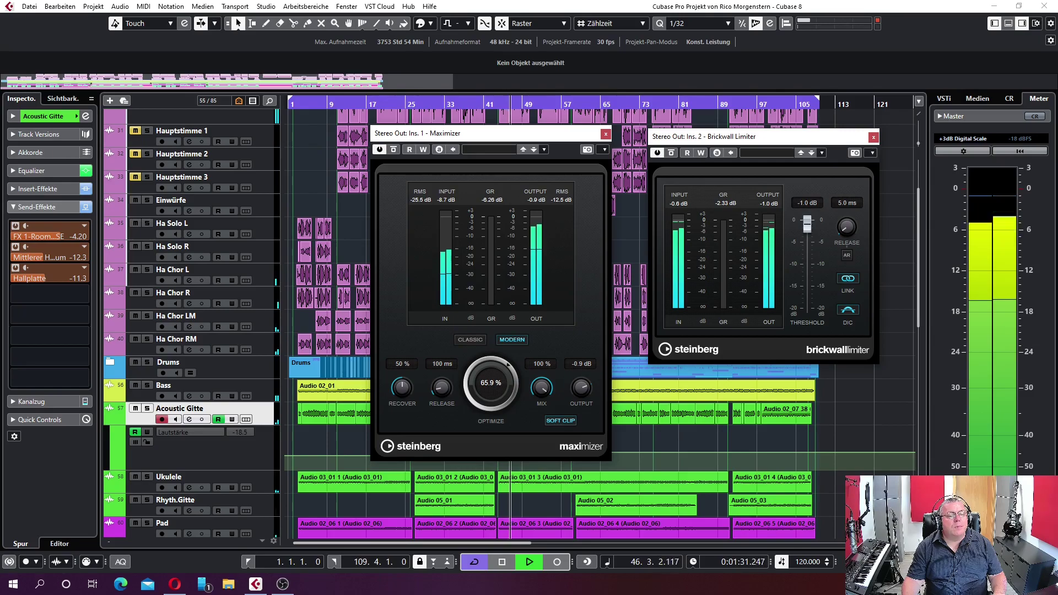
key("space")
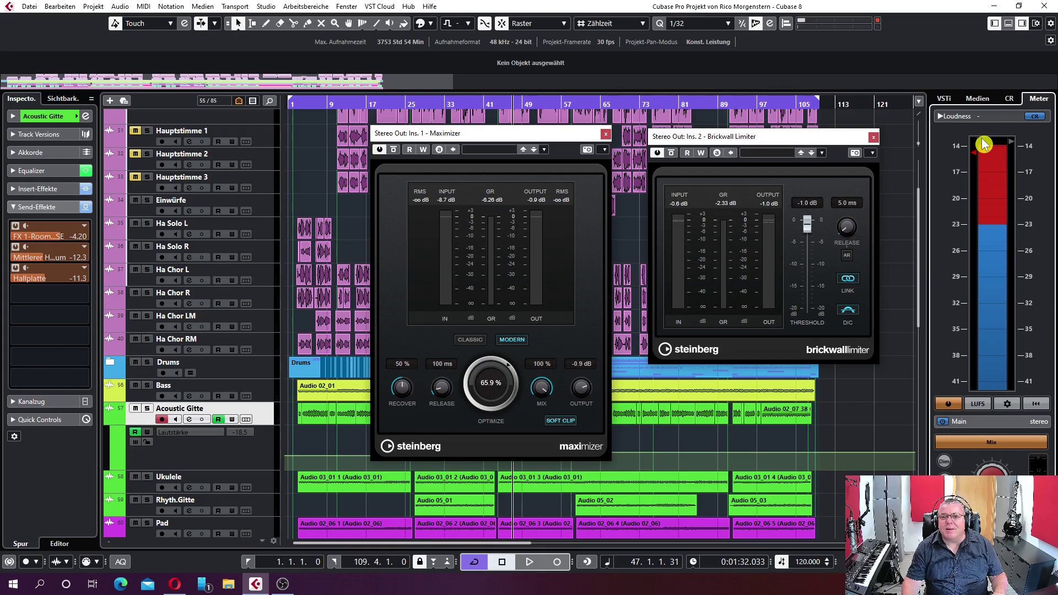
Step: Reset the loudness meter and start playback for a new measurement
left_click(1036, 403)
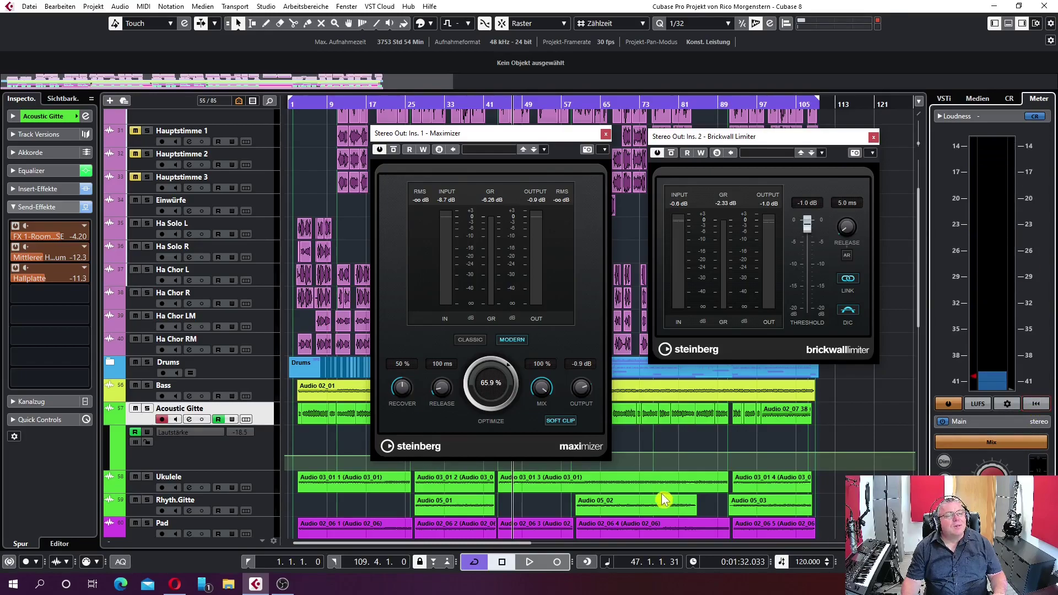
left_click(980, 404)
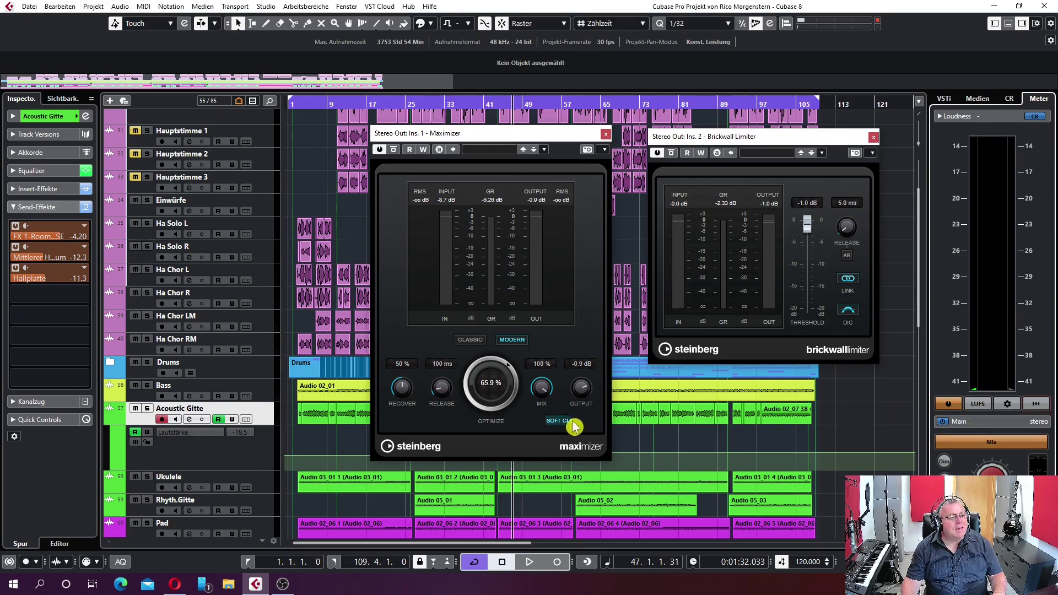
key("space")
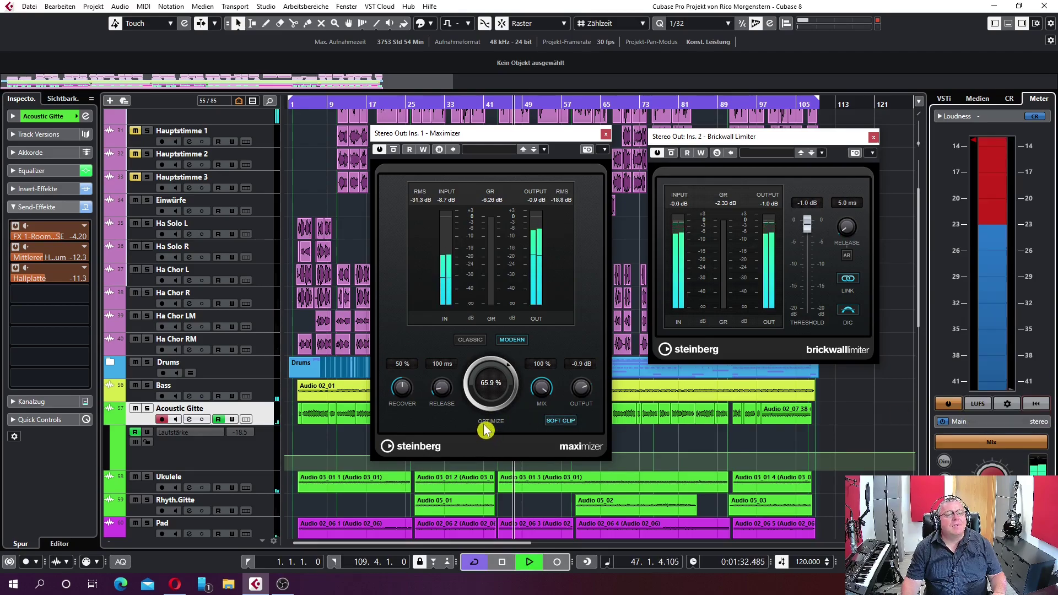
Step: Adjust the Maximizer's Optimize amount to 65.5 % during playback, check it on the Loudness meter and stop playback
left_click_drag(485, 427, 501, 412)
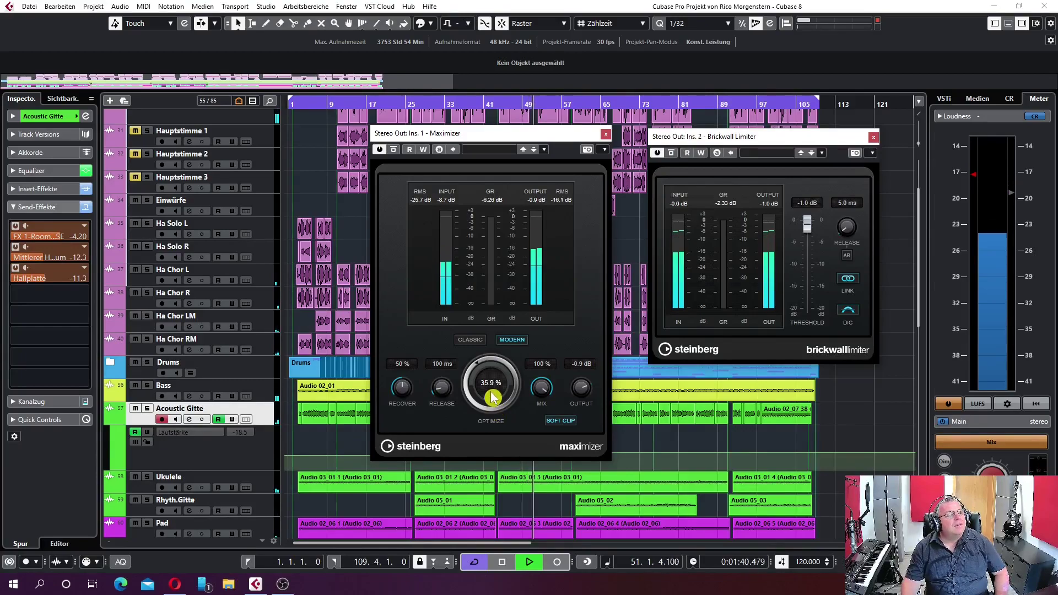
left_click_drag(506, 373, 483, 209)
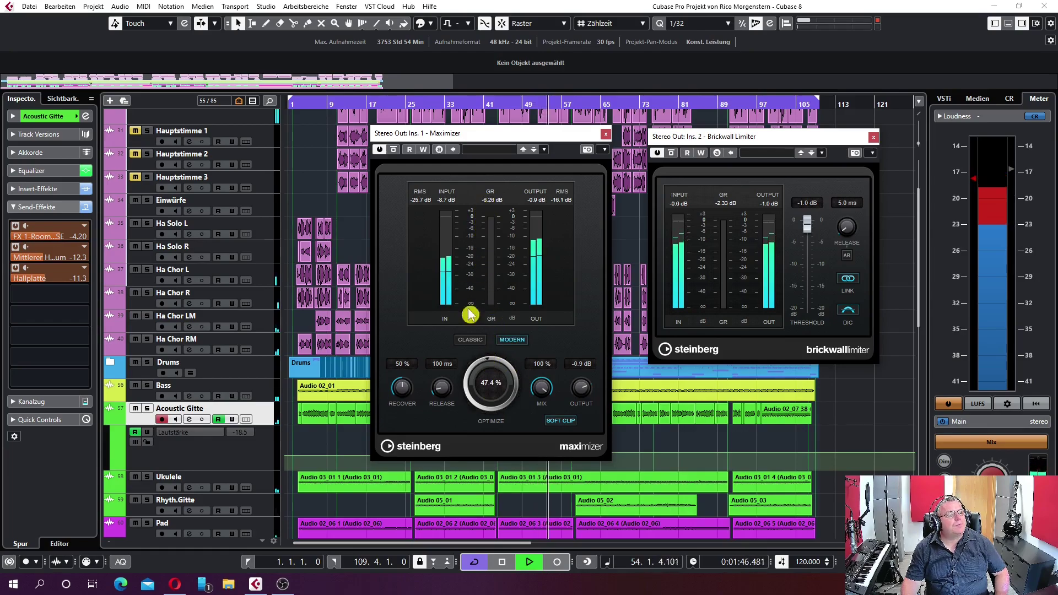
left_click_drag(491, 378, 511, 301)
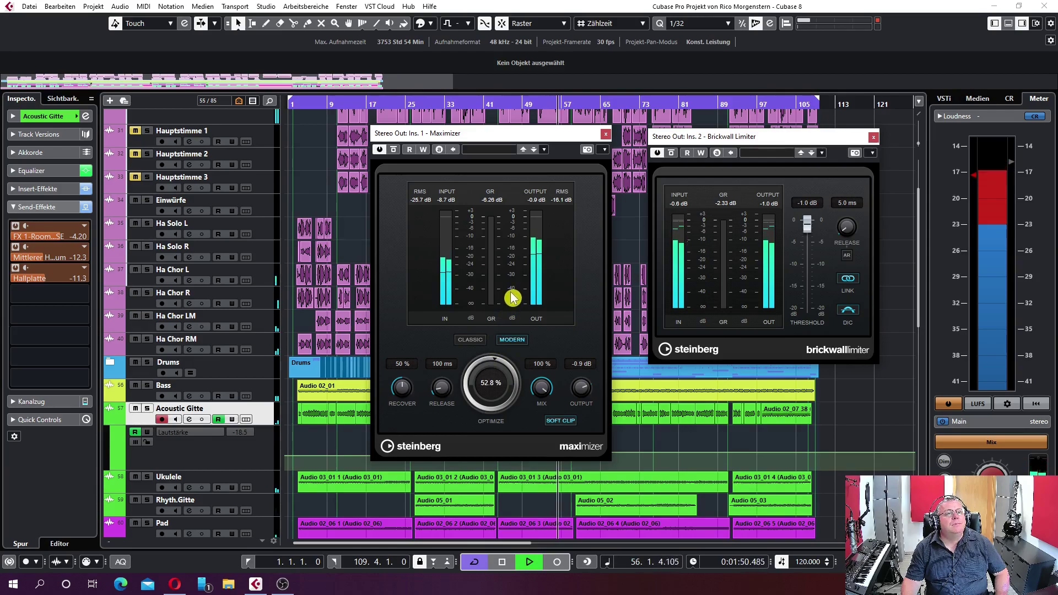
mouse_move(493, 380)
left_mouse_down()
mouse_move(500, 365)
mouse_move(502, 377)
left_mouse_up()
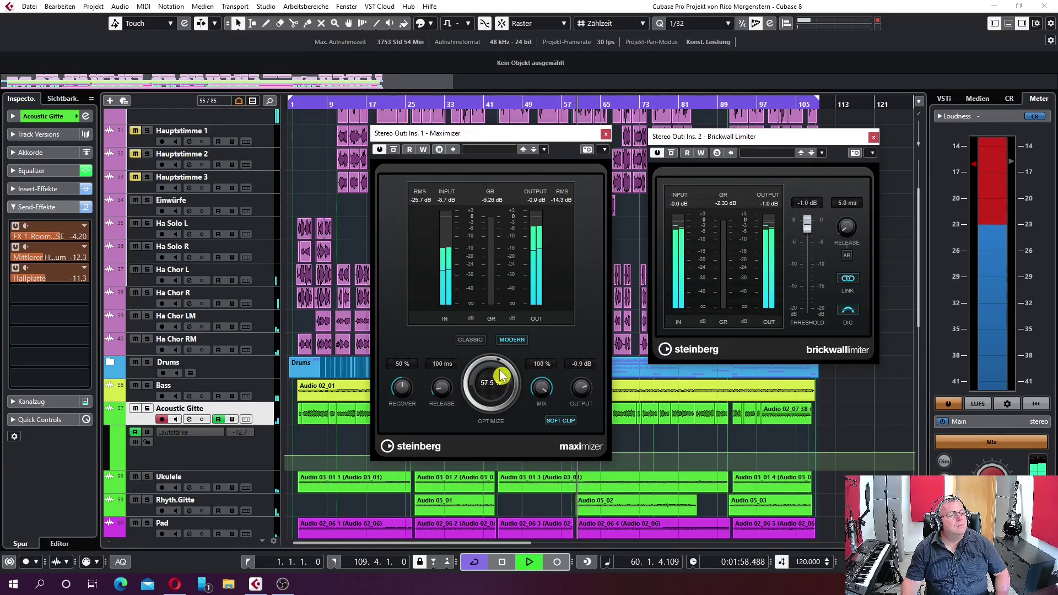
left_click_drag(500, 377, 502, 367)
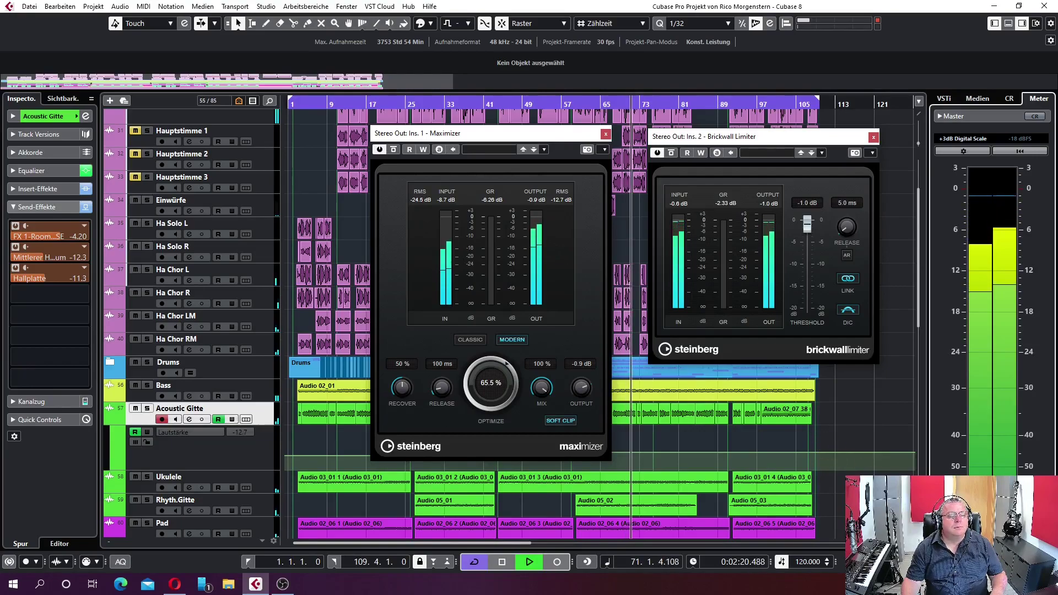
left_click(940, 116)
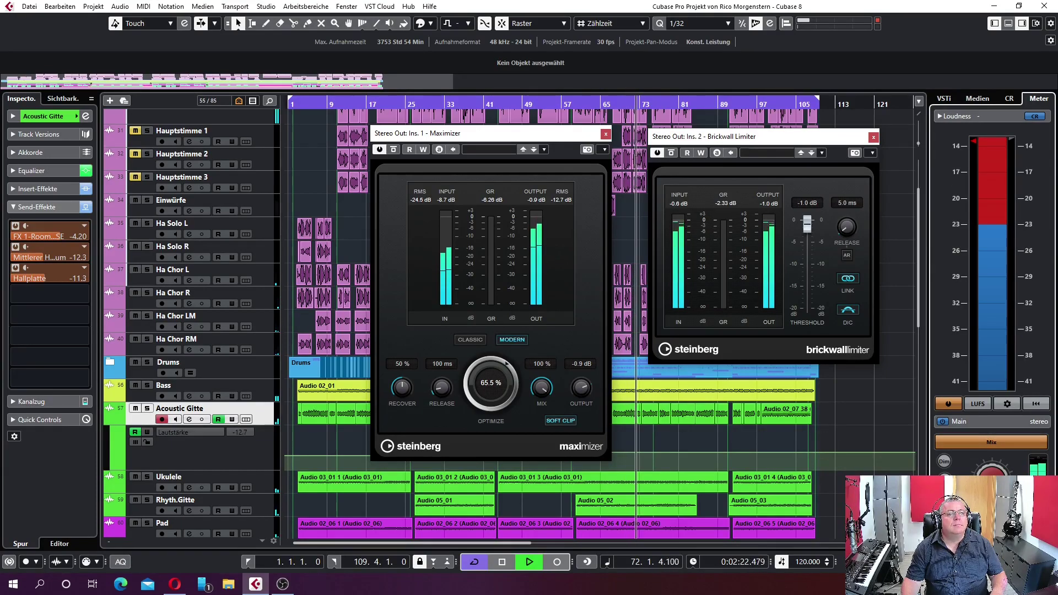
key("space")
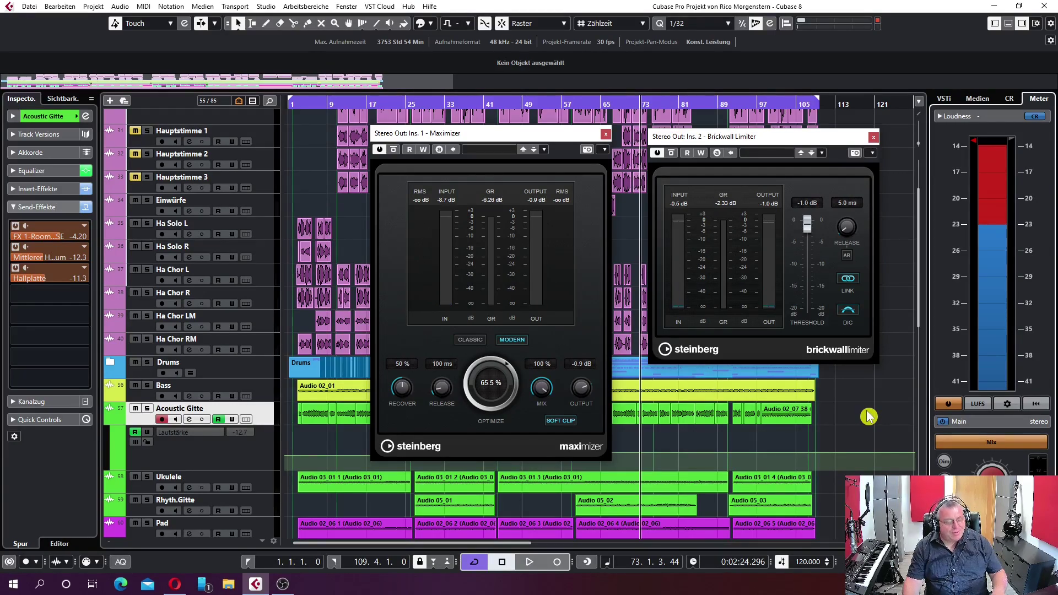
Step: Close both plug-in editors, add the UV22HR mastering plug-in to Stereo Out's third insert slot and return to the project window
key("F3")
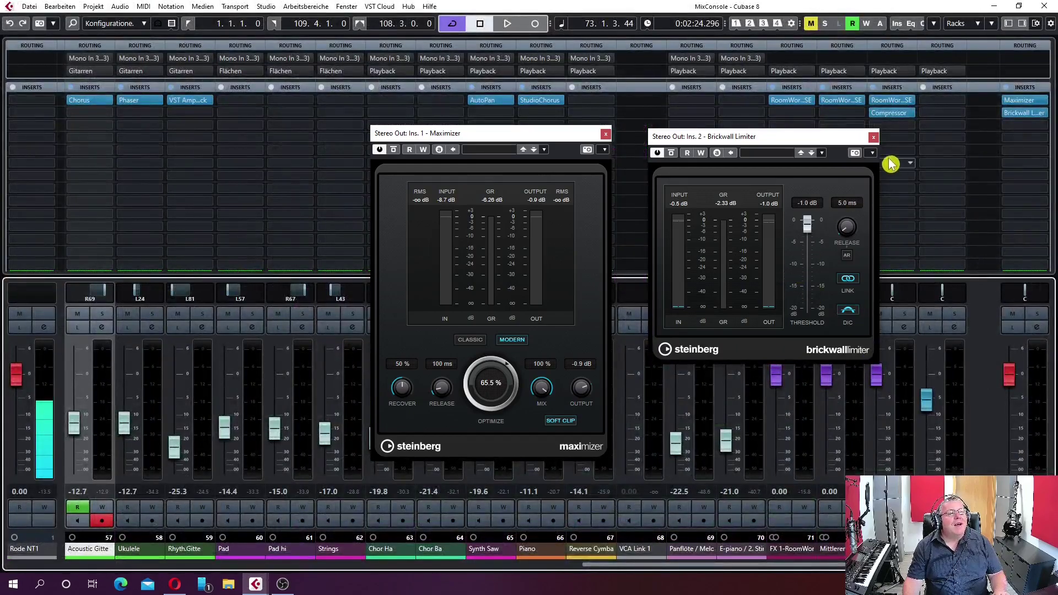
left_click(874, 137)
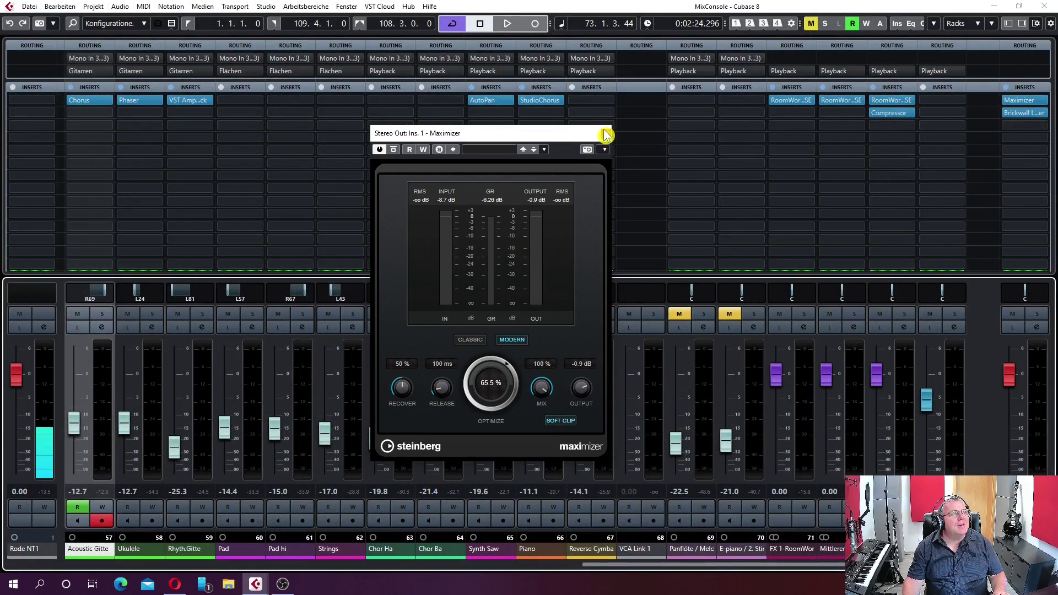
left_click(606, 135)
left_click(1019, 126)
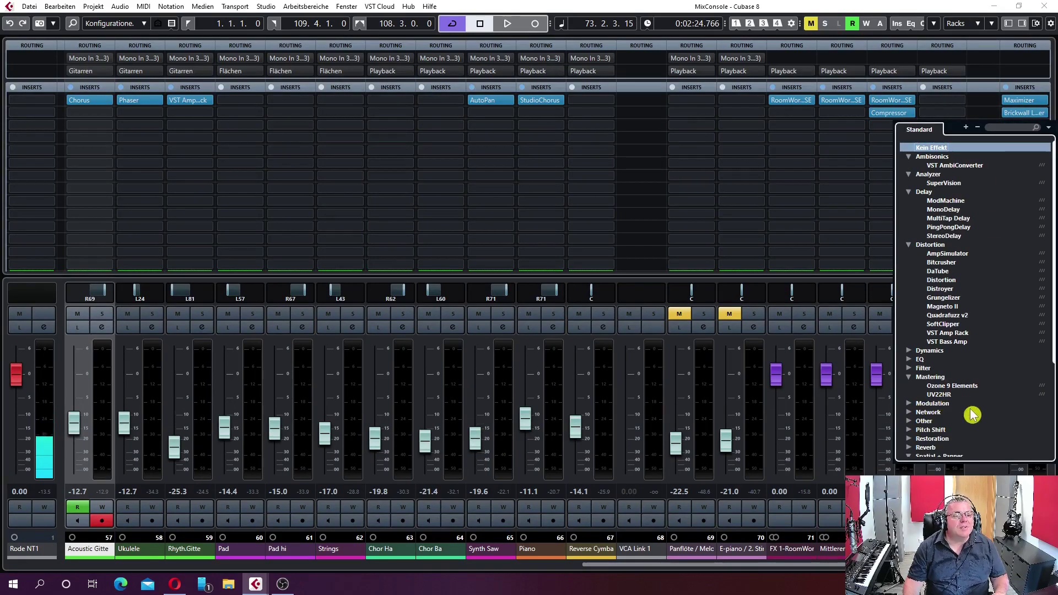
left_click(942, 395)
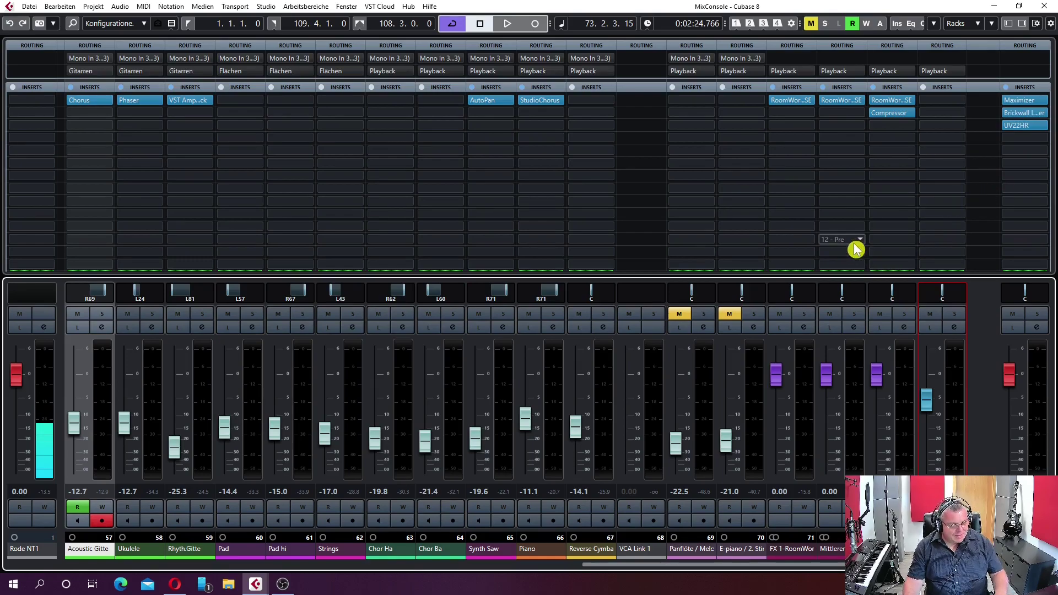
key("F3")
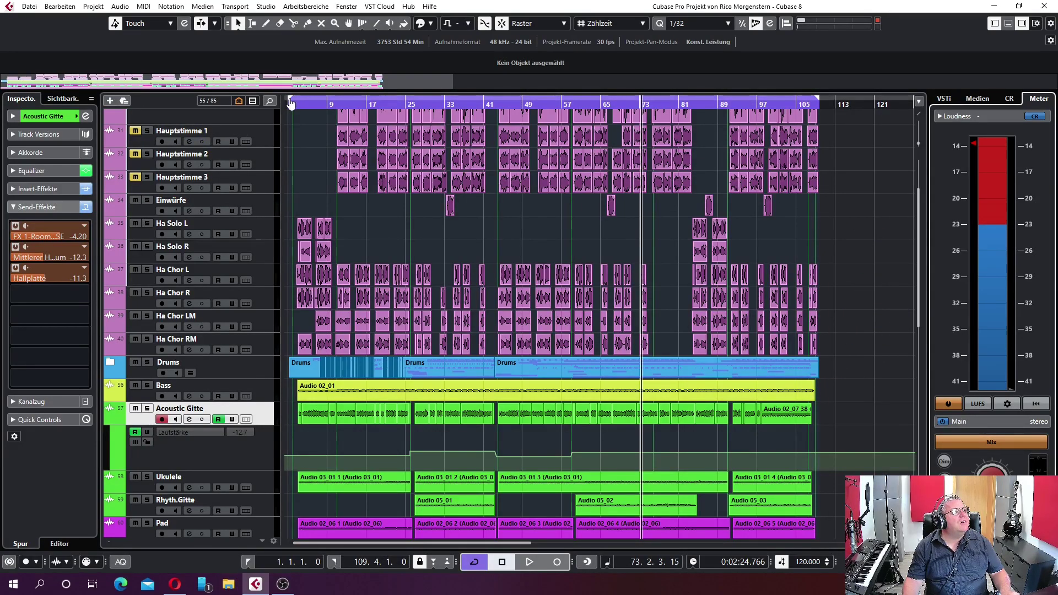
Step: Open the audio mixdown export for the full locator range and name the file Cubase 9 Master
left_click_drag(290, 101, 325, 102)
key("ctrl+z")
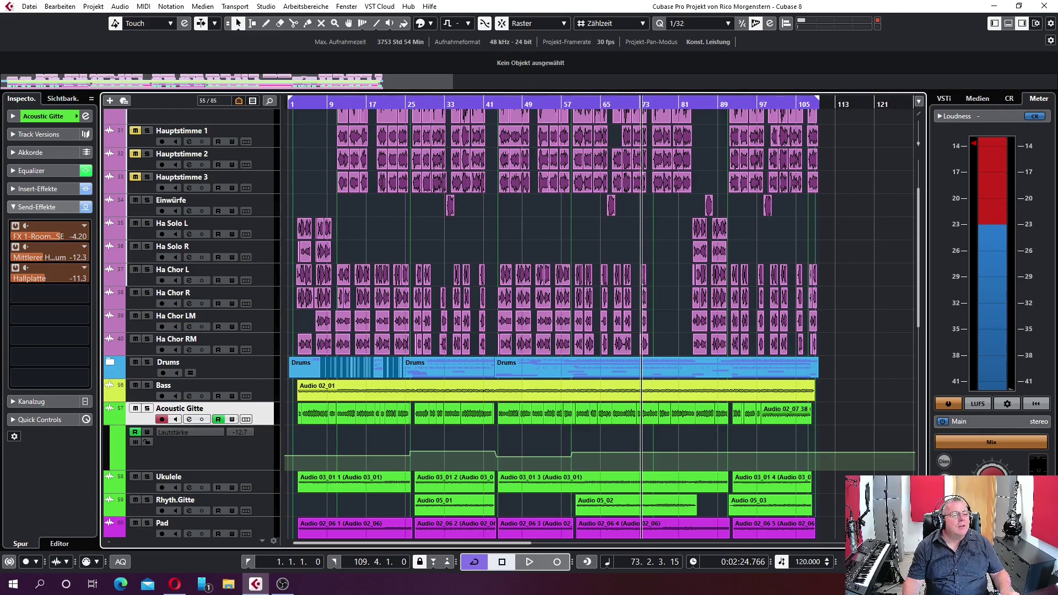
left_click(29, 9)
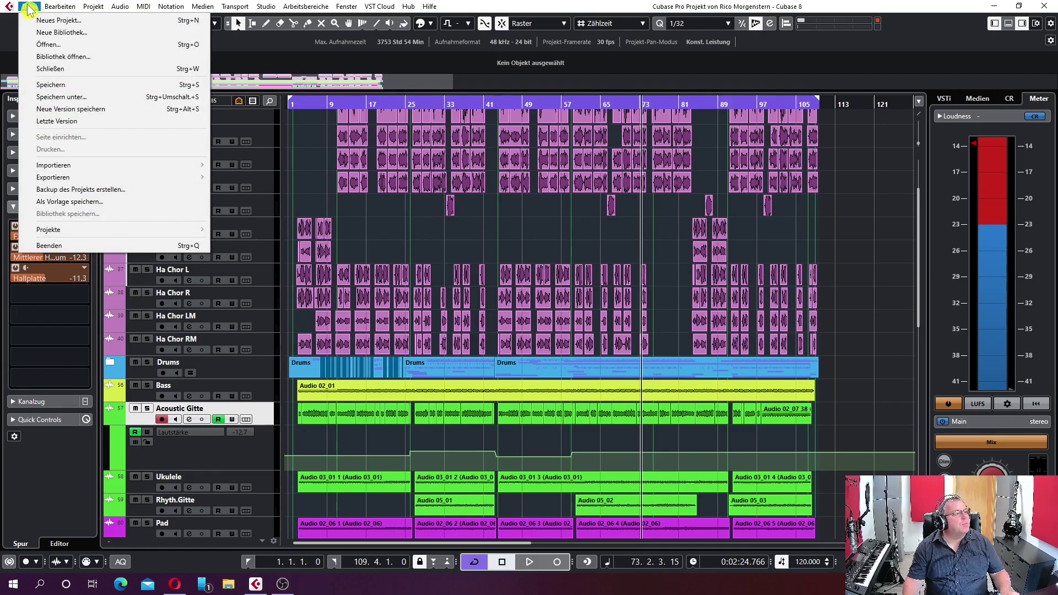
mouse_move(44, 178)
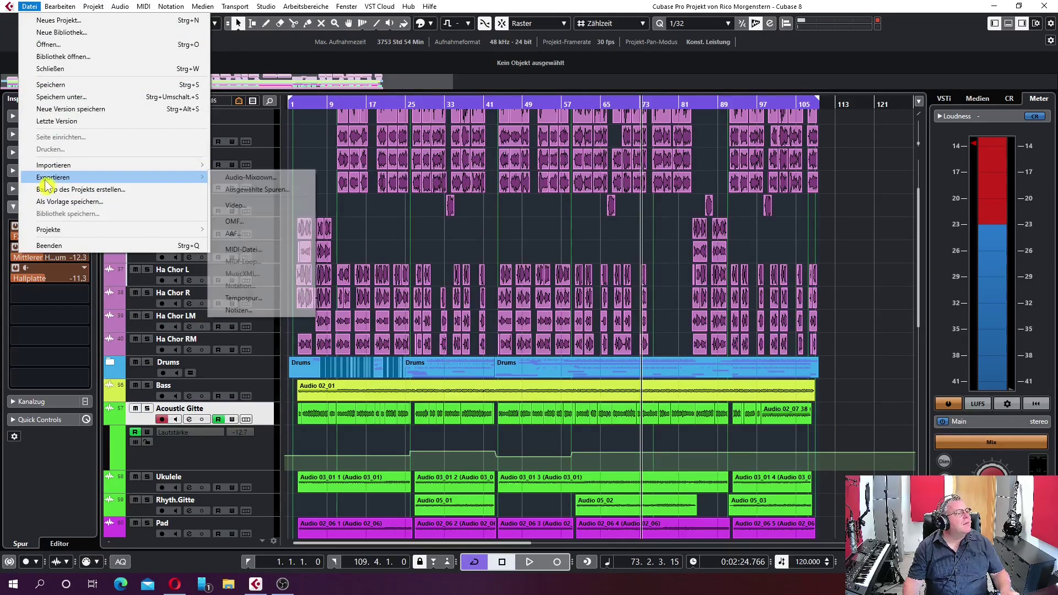
left_click(253, 178)
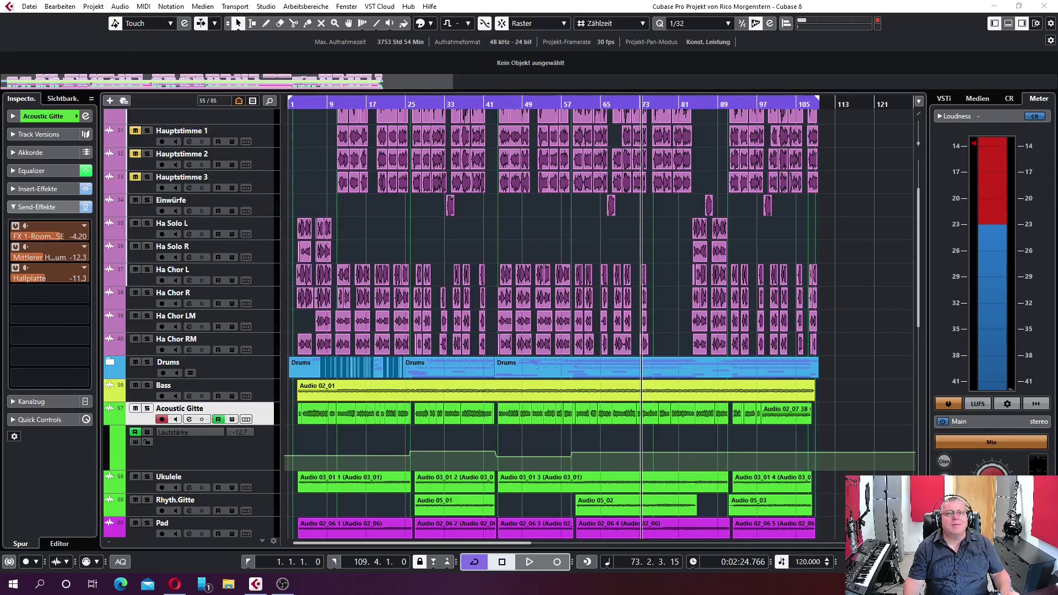
left_click_drag(444, 99, 440, 77)
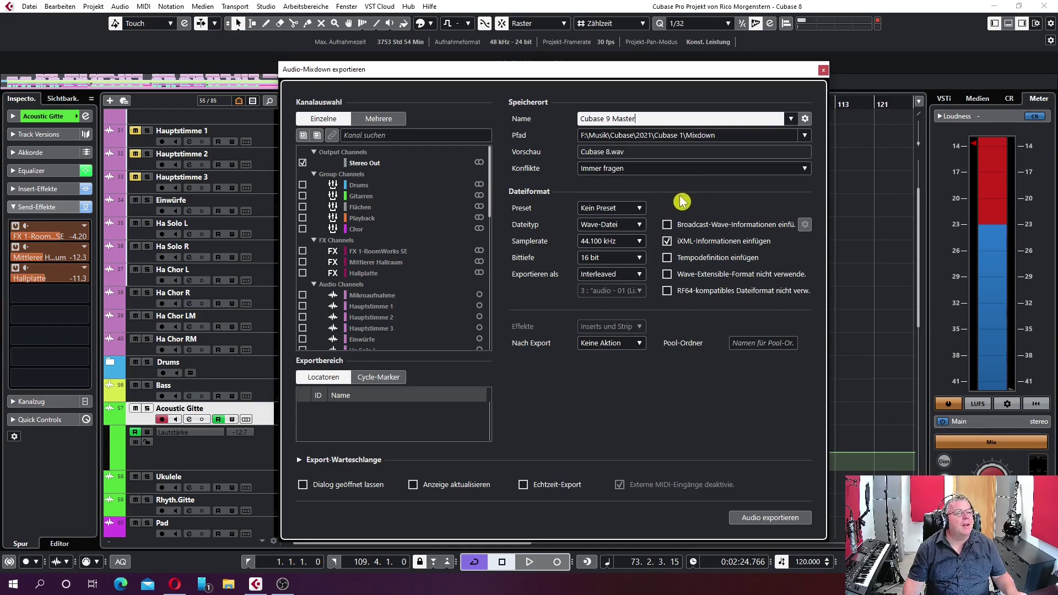
Step: Set the mixdown's file type to MPEG 1 Layer 3, with a sample rate of 44.100 kHz and a bit rate of 192 kB/s
left_click(640, 225)
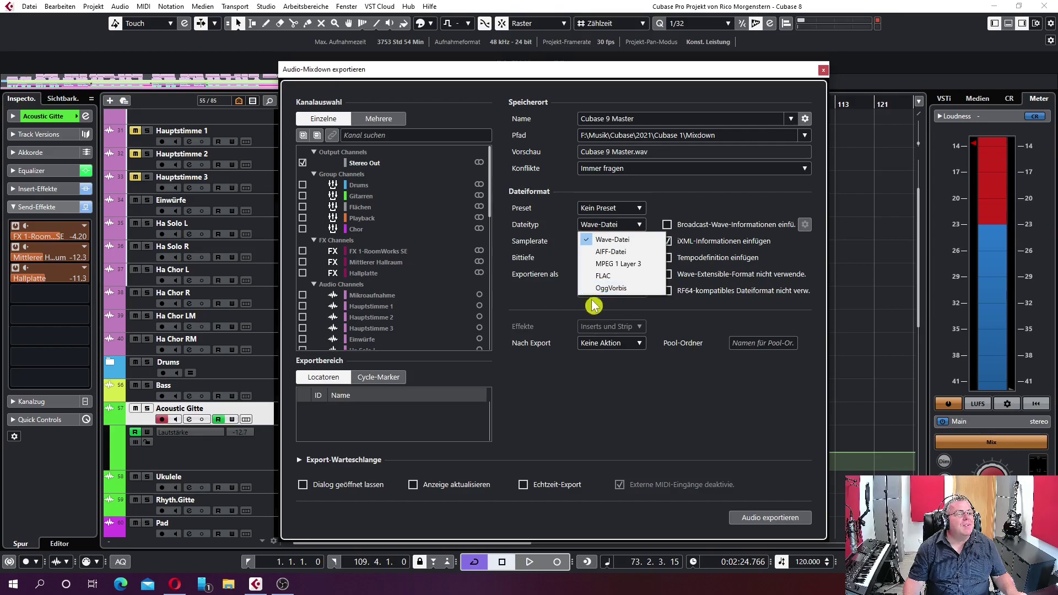
left_click(607, 265)
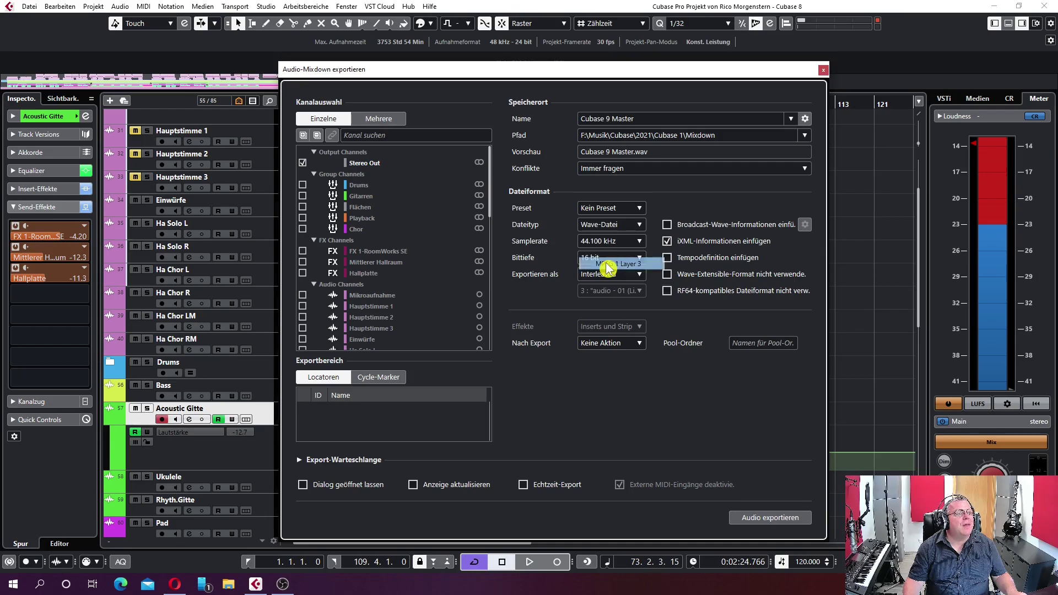
left_click(640, 242)
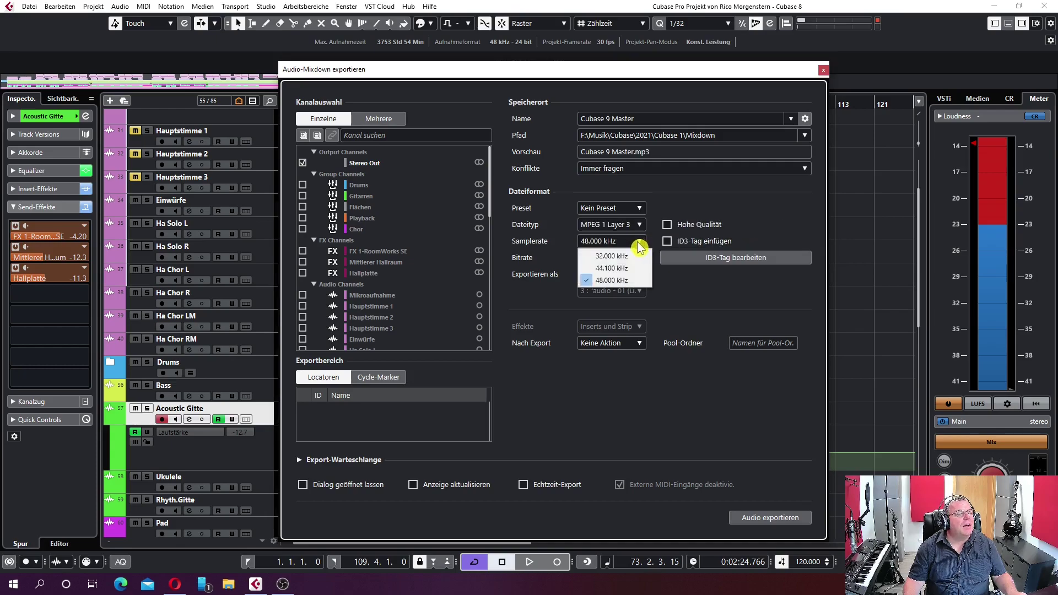
left_click(601, 270)
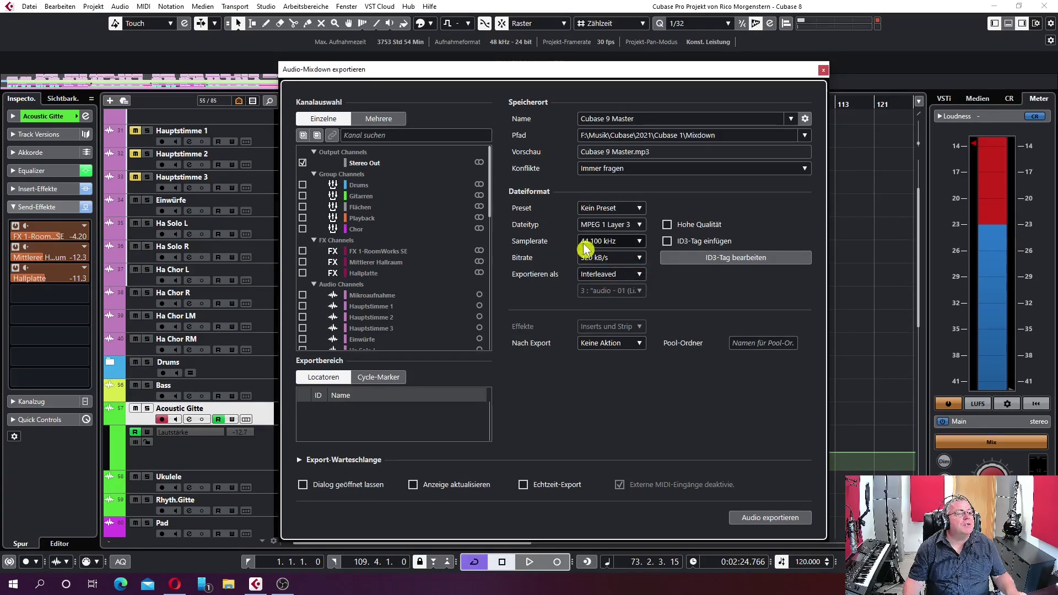
left_click(639, 257)
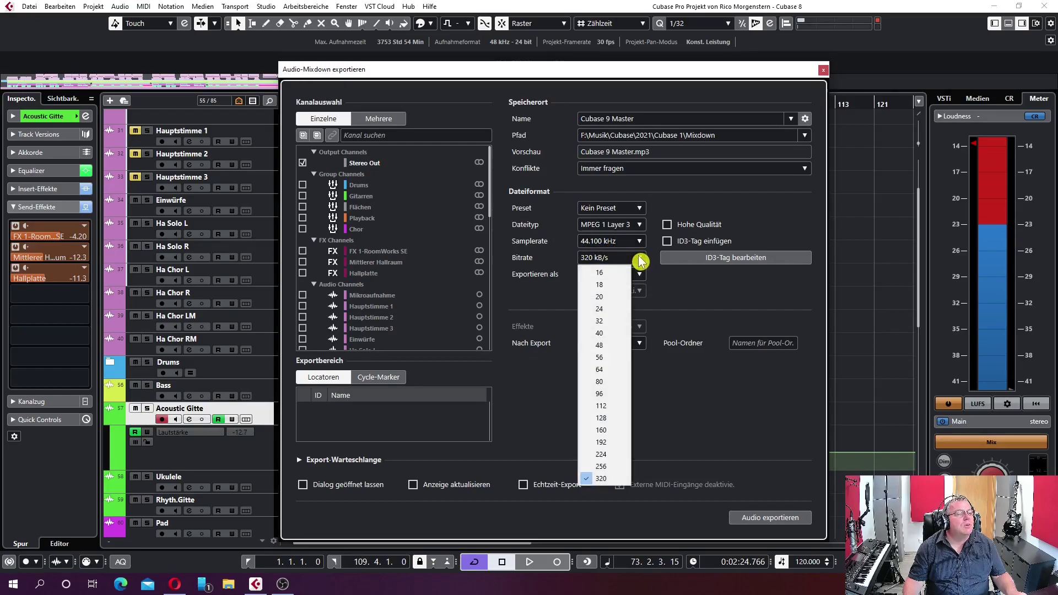
left_click(600, 444)
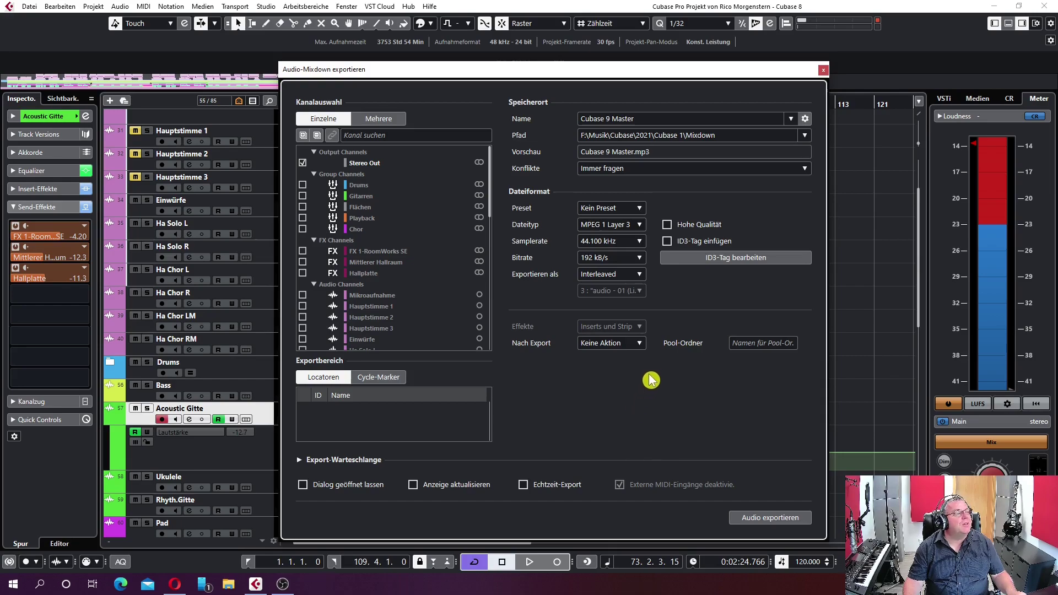
Step: Try the Chor group channel as the export source instead of Stereo Out, and switch back to Stereo Out
left_click(303, 164)
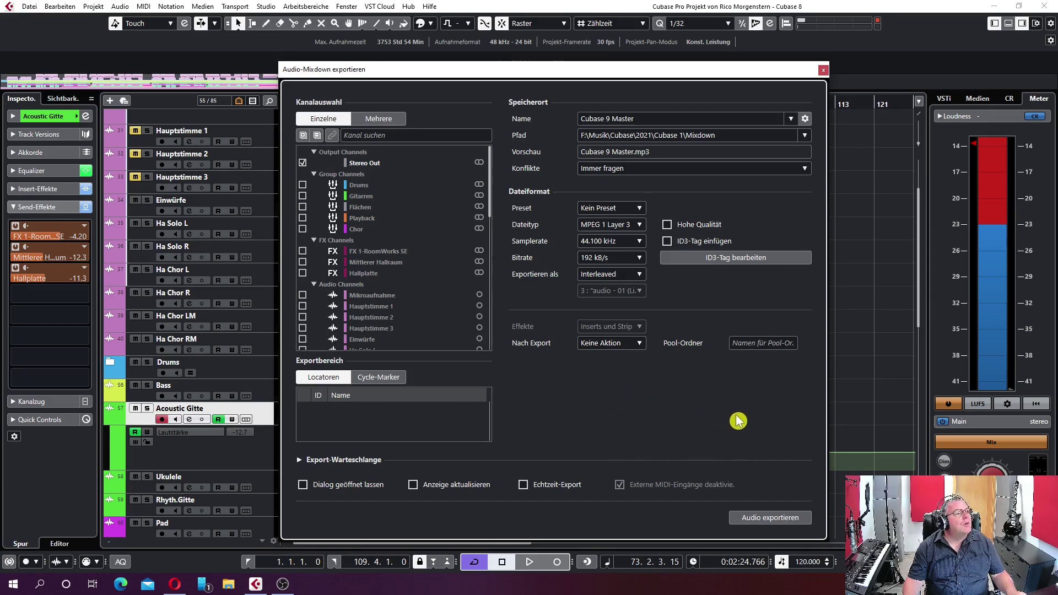
left_click(303, 197)
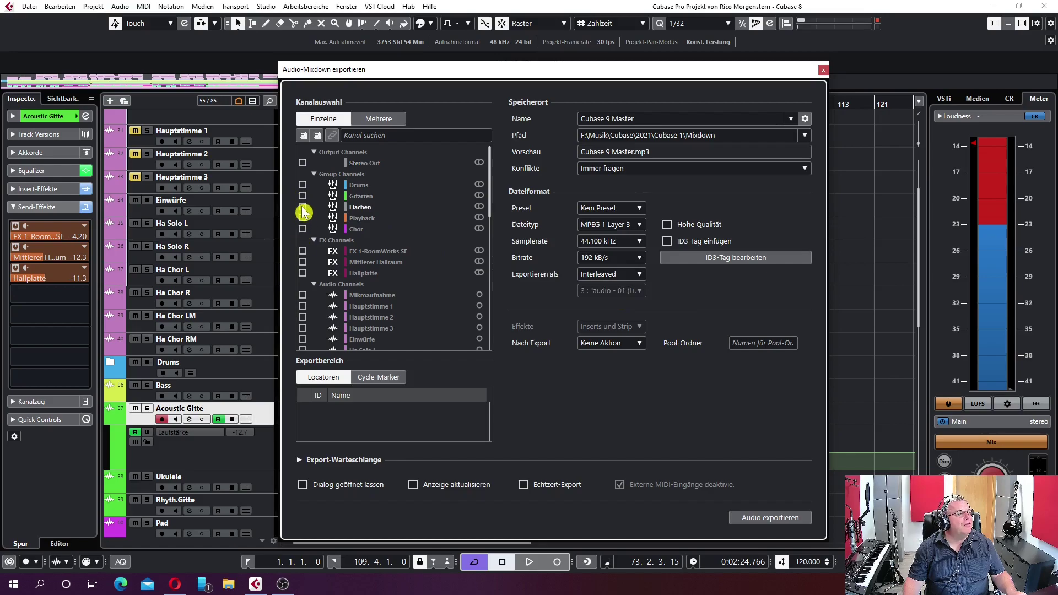
left_click(302, 229)
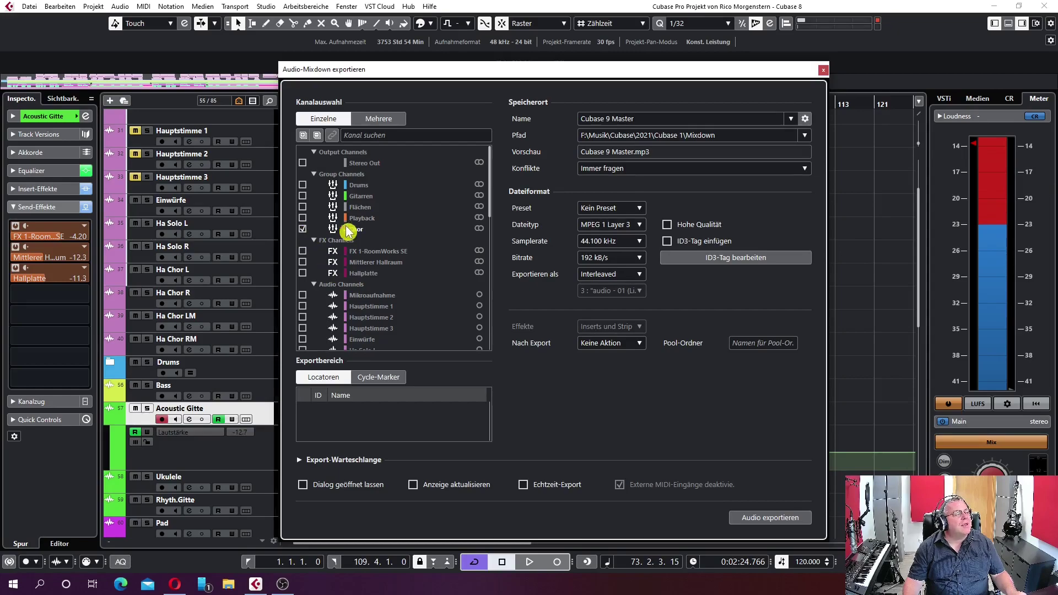
left_click(303, 229)
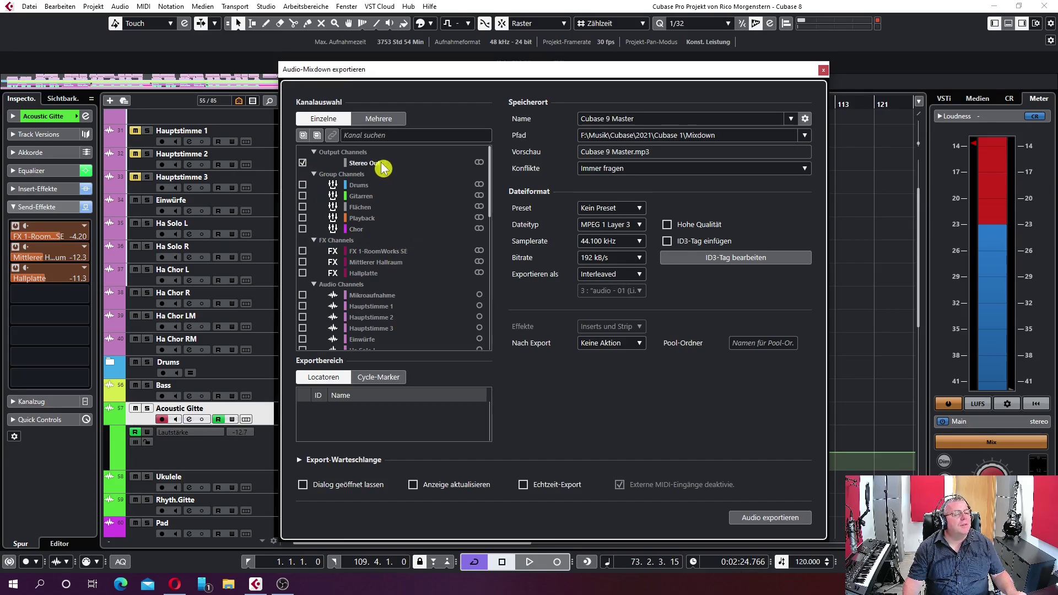
Step: Export the Stereo Out mixdown with the chosen name and MP3 settings
left_click(768, 519)
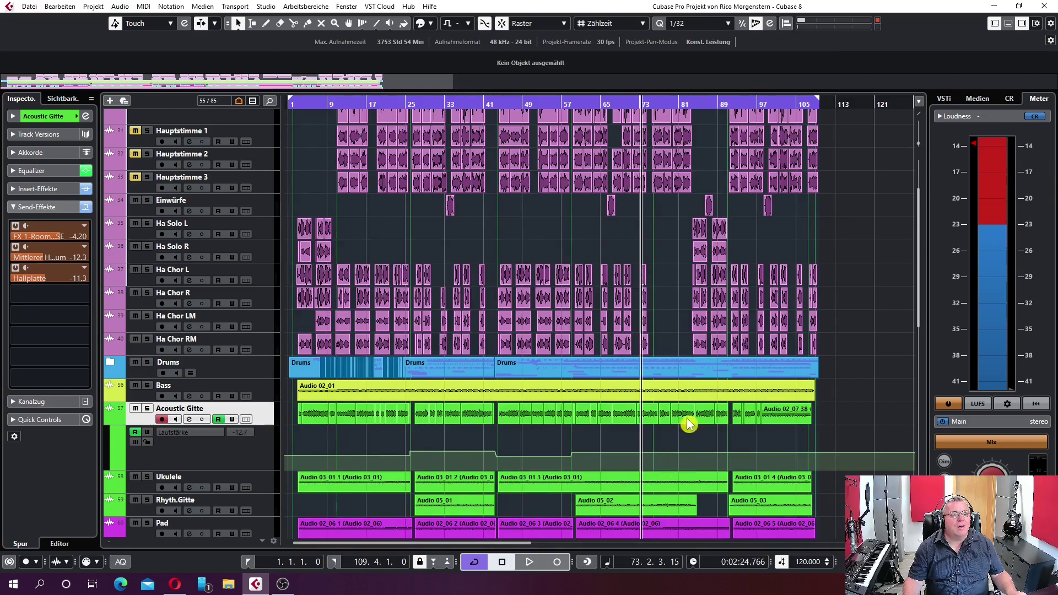
Step: Switch to File Explorer and open the project's export folder at F:\Musik\Cubase\2021\Cubase 1\Mixdown
key("KP_Divide")
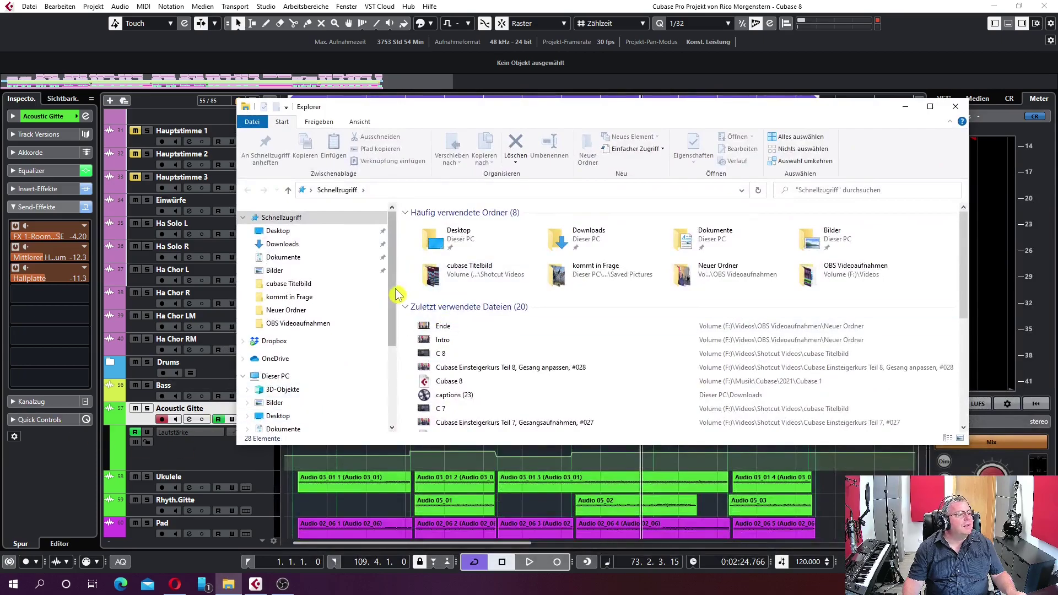
scroll(395, 314, "down", 4)
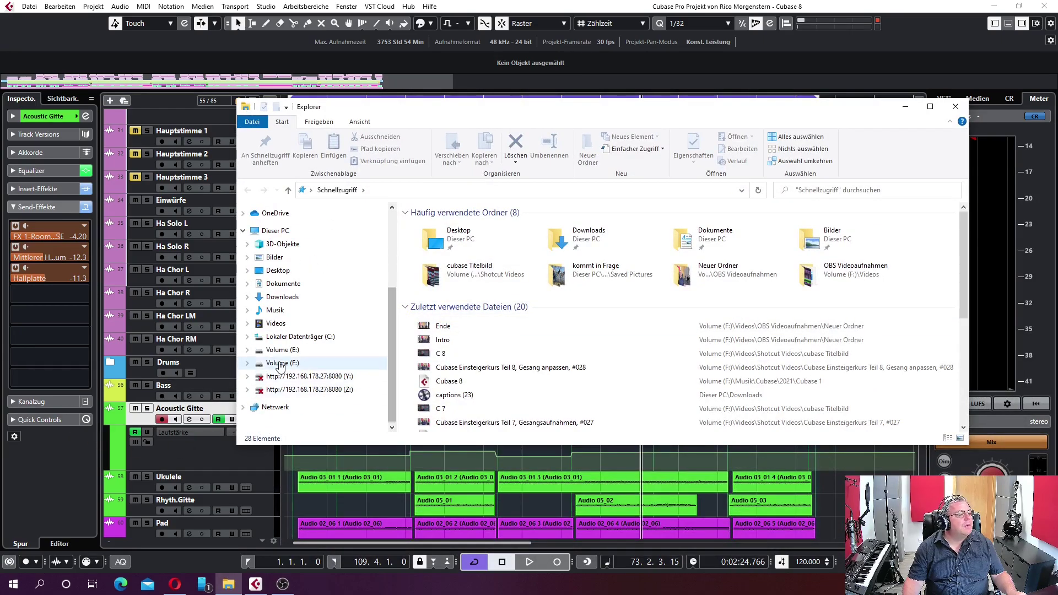
left_click(280, 364)
left_click(437, 253)
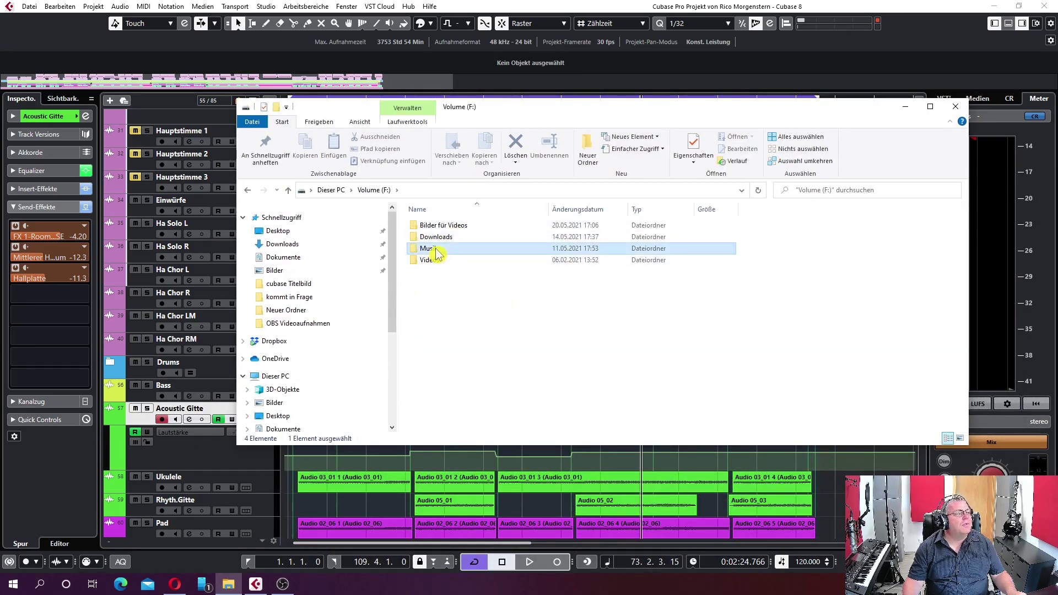
double_click(437, 252)
double_click(433, 261)
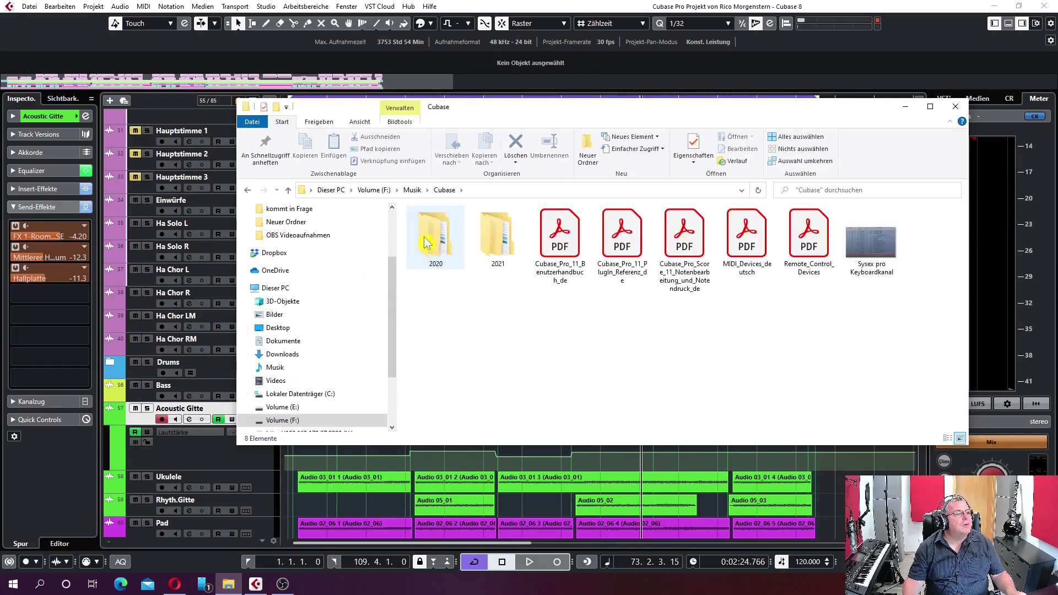
double_click(499, 241)
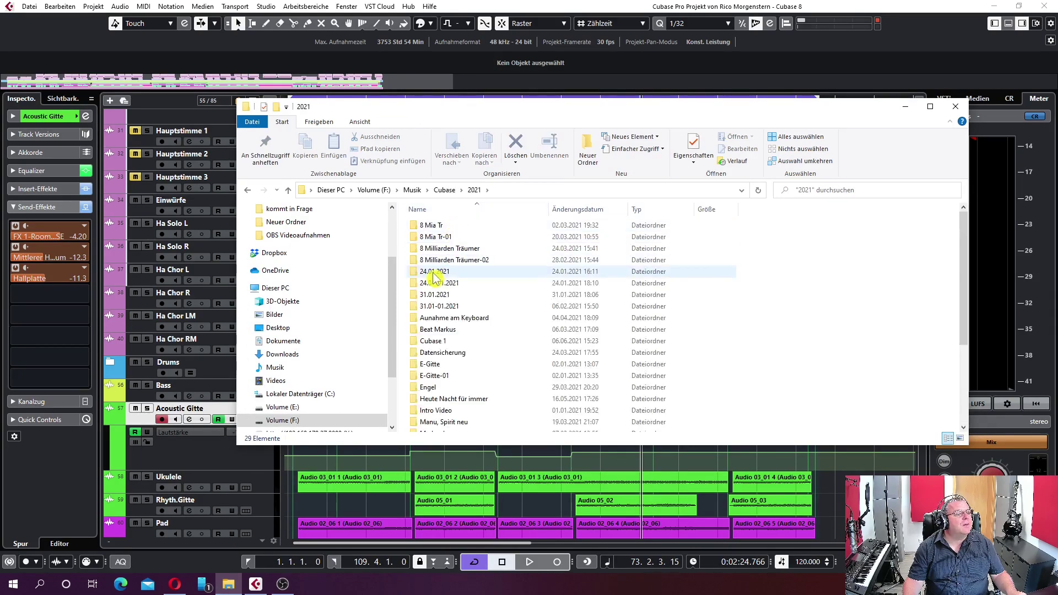
scroll(435, 278, "down", 4)
scroll(452, 298, "up", 4)
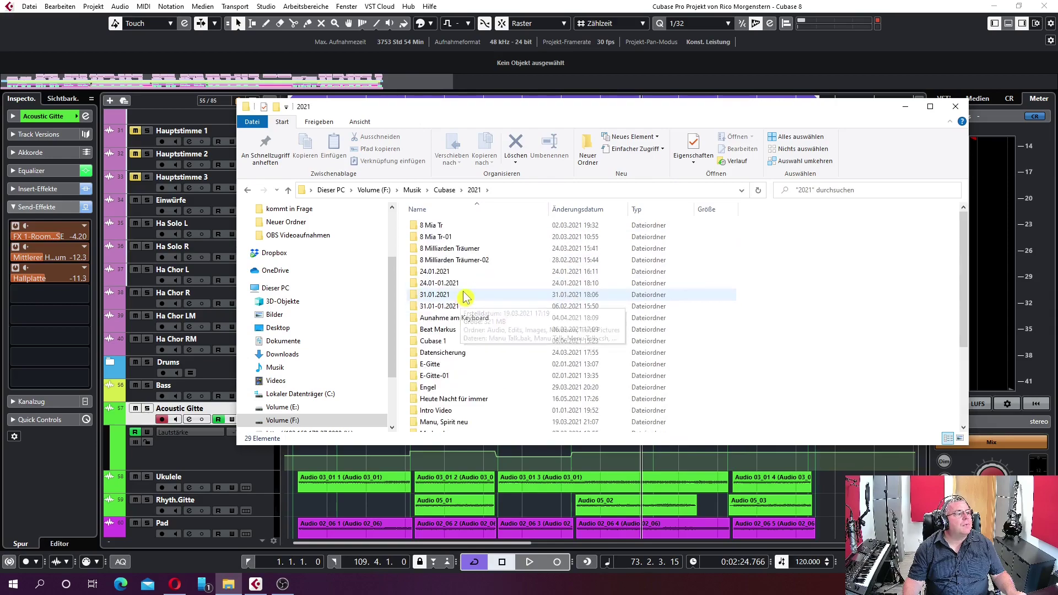
double_click(427, 342)
left_click(428, 251)
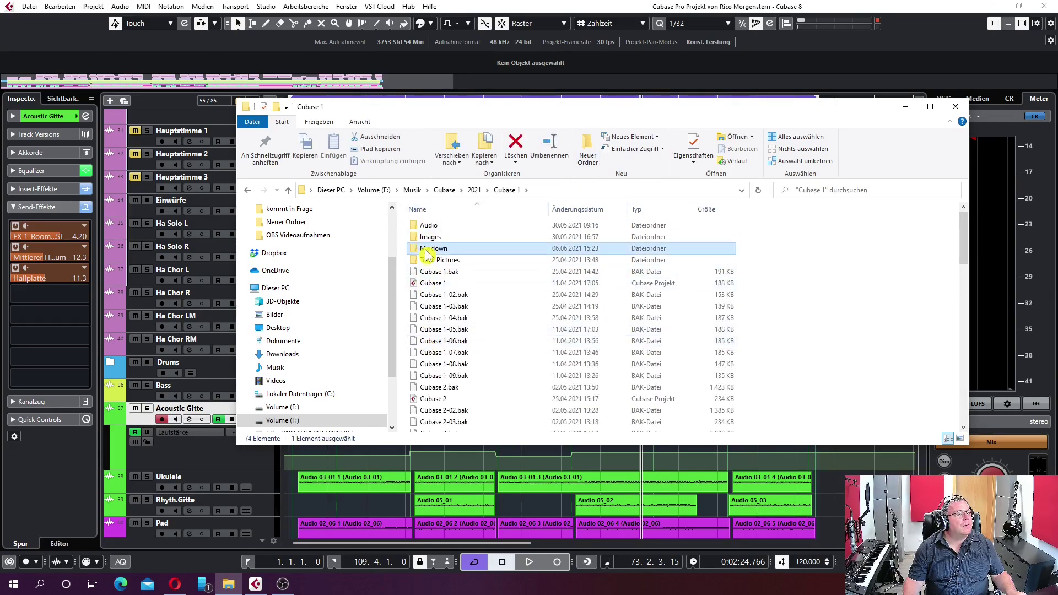
double_click(428, 249)
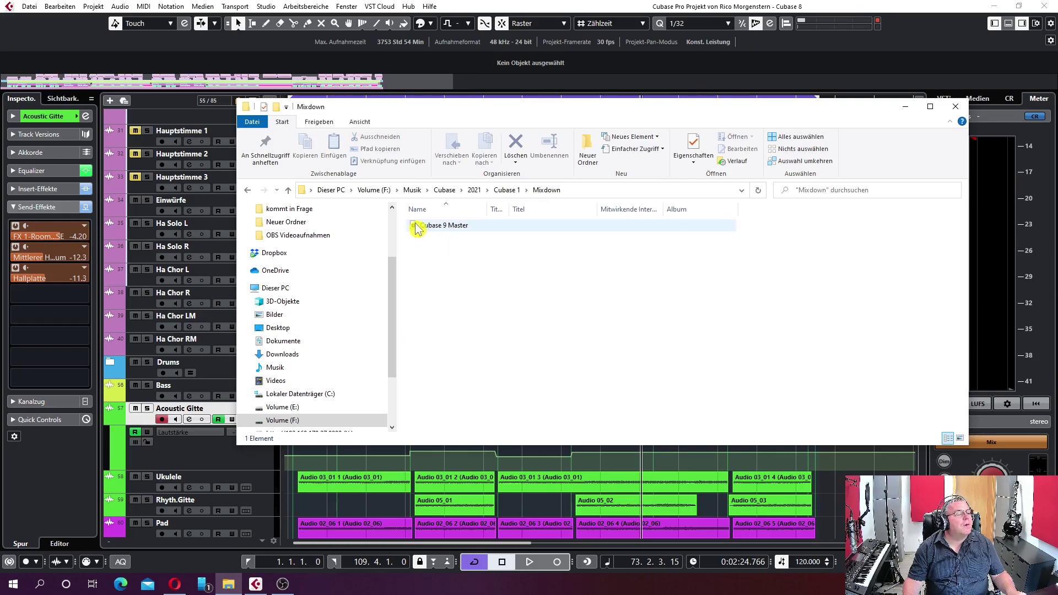
Step: Play the exported Cubase 9 Master file in Groove-Musik and skip ahead to about 0:18
double_click(444, 227)
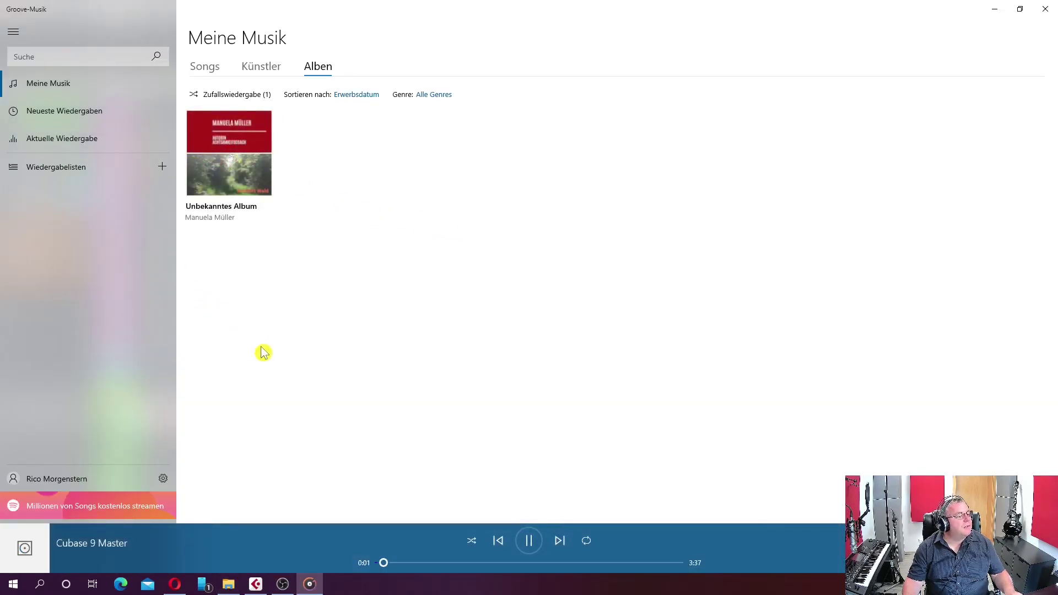
left_click(407, 563)
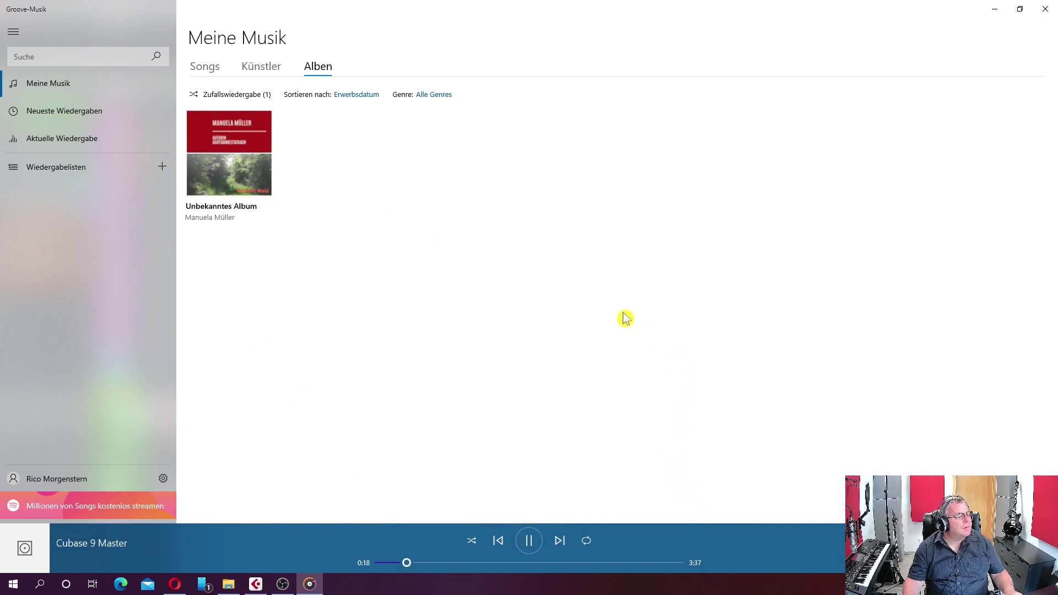